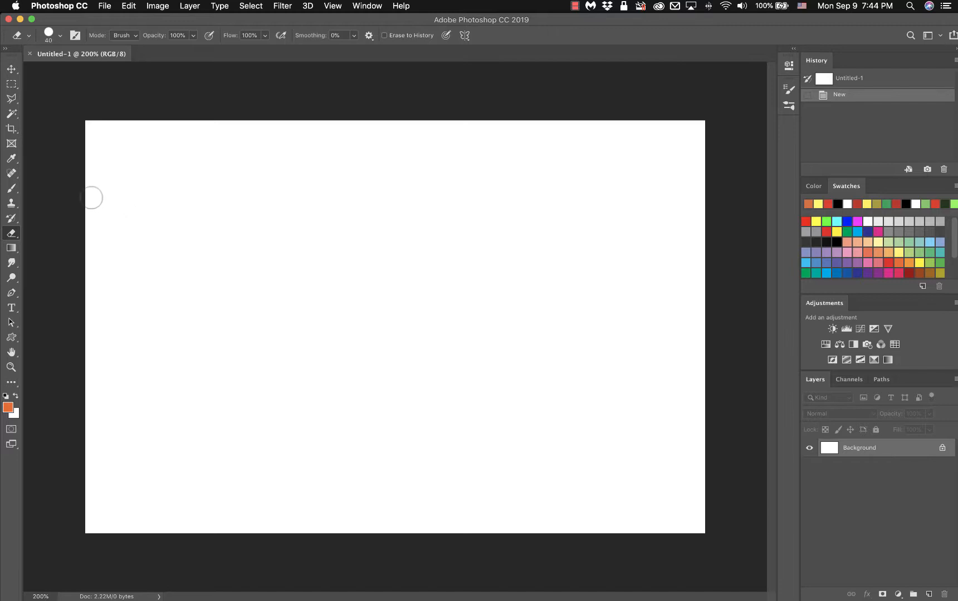
With the Brush in default black, paint a thick zigzag stroke across the white canvas.
{"action": "left_click", "coordinate": [14, 190]}
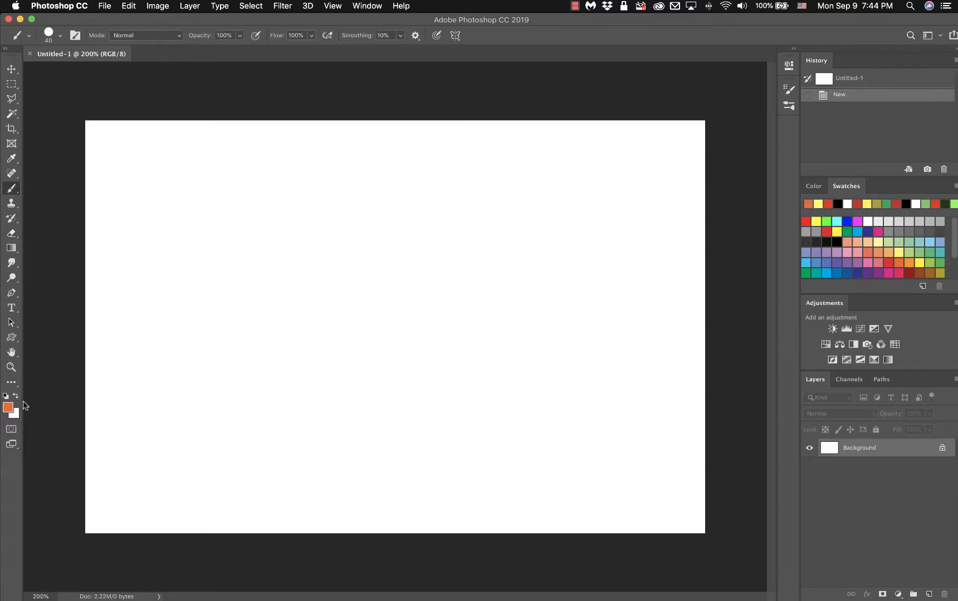
{"action": "left_click", "coordinate": [5, 397]}
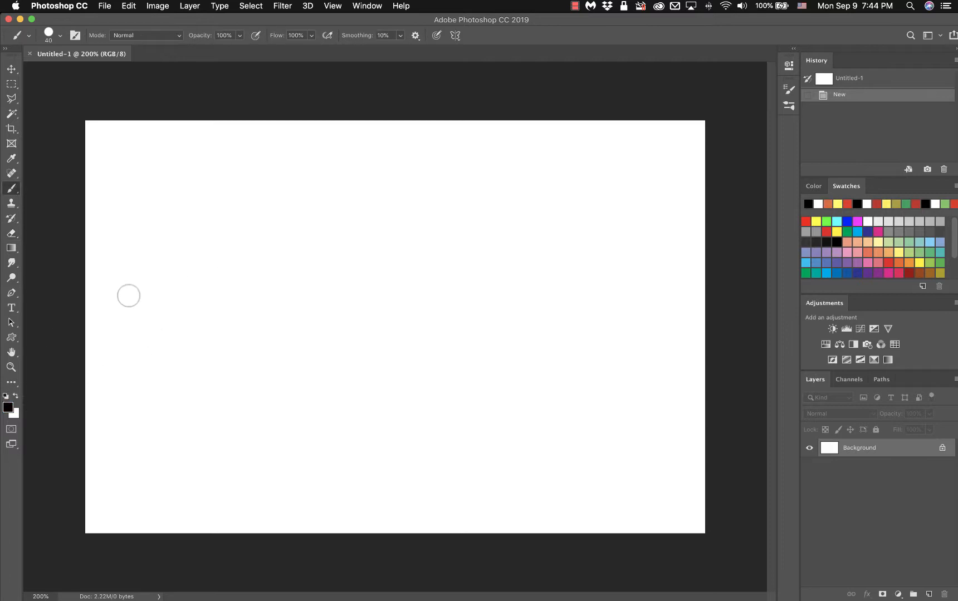
{"action": "mouse_move", "coordinate": [222, 243]}
{"action": "left_mouse_down"}
{"action": "mouse_move", "coordinate": [315, 212]}
{"action": "mouse_move", "coordinate": [400, 207]}
{"action": "mouse_move", "coordinate": [406, 237]}
{"action": "mouse_move", "coordinate": [285, 290]}
{"action": "mouse_move", "coordinate": [413, 257]}
{"action": "mouse_move", "coordinate": [521, 249]}
{"action": "mouse_move", "coordinate": [428, 304]}
{"action": "mouse_move", "coordinate": [351, 328]}
{"action": "mouse_move", "coordinate": [511, 284]}
{"action": "mouse_move", "coordinate": [588, 283]}
{"action": "left_mouse_up"}
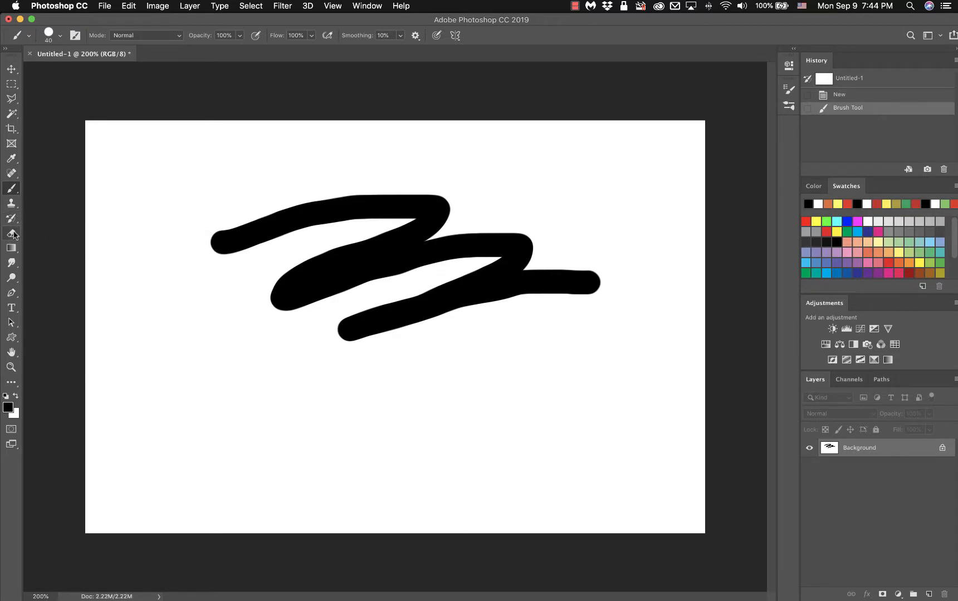
{"action": "left_click", "coordinate": [11, 235]}
Use the standard Eraser Tool to cut the zigzag's rounded left end to a sharp diagonal.
{"action": "right_click", "coordinate": [11, 235]}
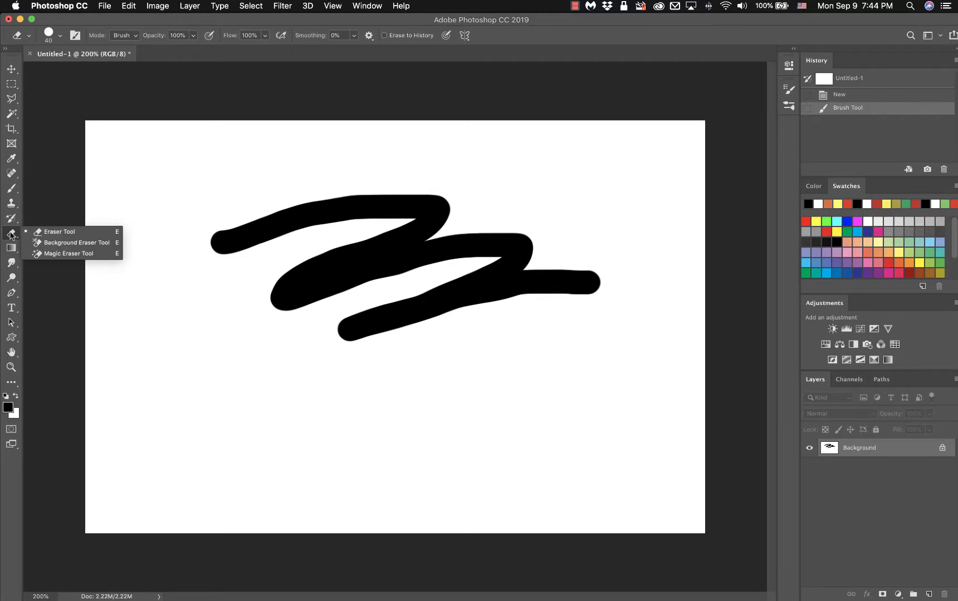
{"action": "left_click", "coordinate": [51, 231]}
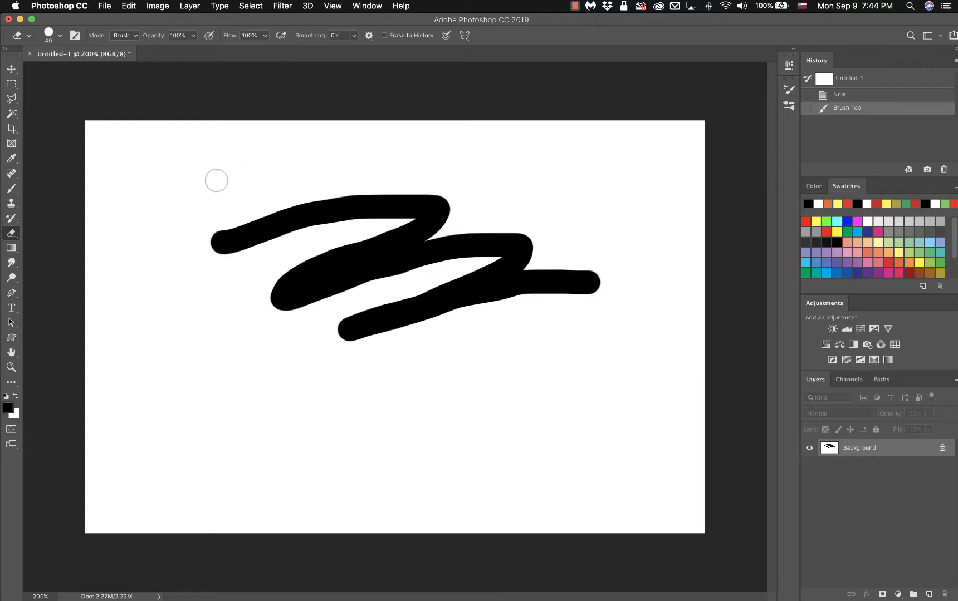
{"action": "mouse_move", "coordinate": [216, 181]}
{"action": "left_mouse_down"}
{"action": "mouse_move", "coordinate": [215, 264]}
{"action": "mouse_move", "coordinate": [249, 205]}
{"action": "mouse_move", "coordinate": [216, 284]}
{"action": "mouse_move", "coordinate": [287, 187]}
{"action": "mouse_move", "coordinate": [240, 265]}
{"action": "mouse_move", "coordinate": [308, 183]}
{"action": "mouse_move", "coordinate": [248, 254]}
{"action": "mouse_move", "coordinate": [304, 197]}
{"action": "mouse_move", "coordinate": [274, 250]}
{"action": "mouse_move", "coordinate": [262, 333]}
{"action": "mouse_move", "coordinate": [327, 175]}
{"action": "mouse_move", "coordinate": [293, 257]}
{"action": "mouse_move", "coordinate": [282, 332]}
{"action": "mouse_move", "coordinate": [354, 174]}
{"action": "left_mouse_up"}
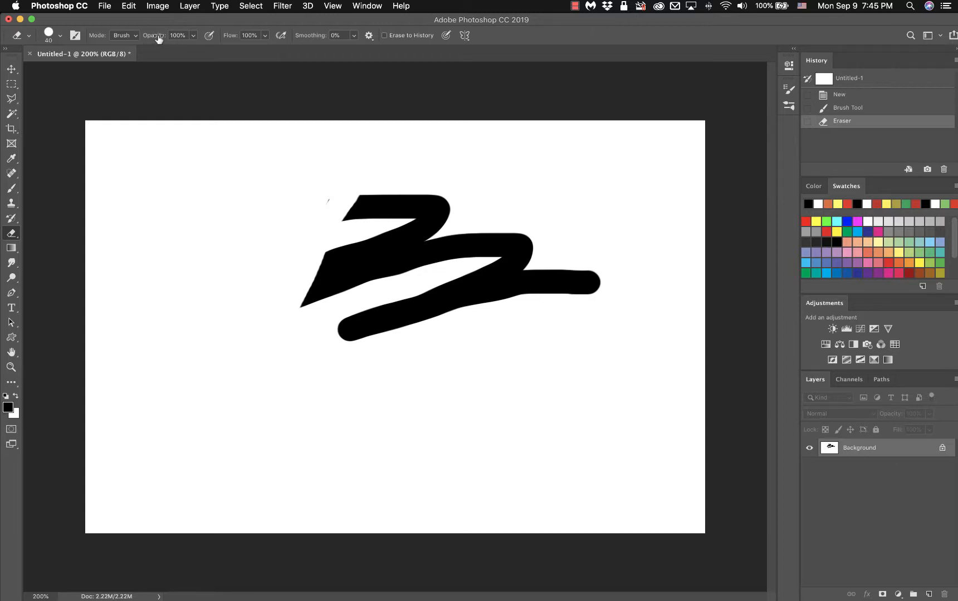
{"action": "left_click", "coordinate": [14, 192]}
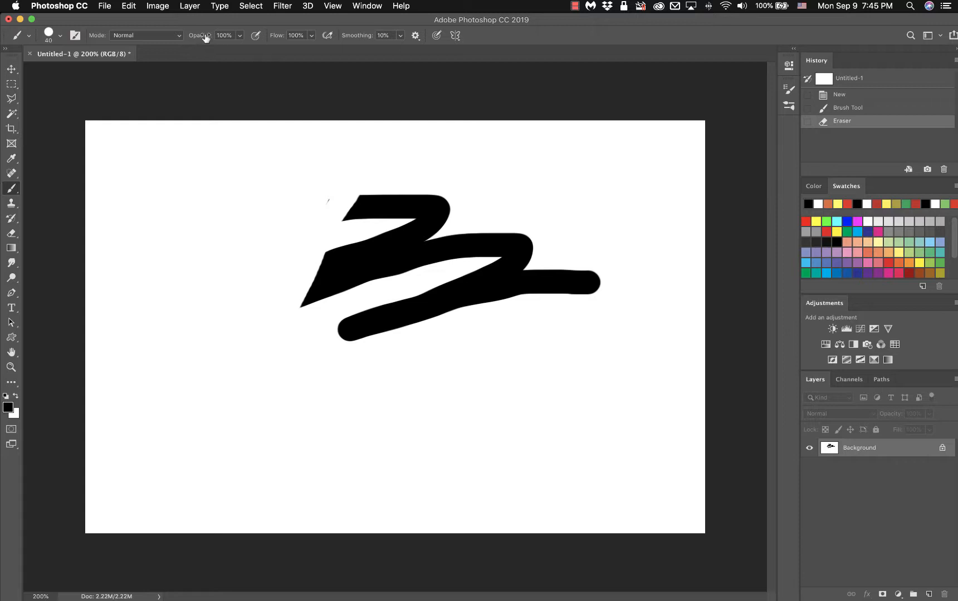
Lower brush opacity to 47% and paint three overlapping grey strokes above the zigzag.
{"action": "left_click_drag", "start_coordinate": [204, 38], "coordinate": [173, 38]}
{"action": "mouse_move", "coordinate": [215, 157]}
{"action": "left_mouse_down"}
{"action": "mouse_move", "coordinate": [185, 209]}
{"action": "mouse_move", "coordinate": [209, 206]}
{"action": "mouse_move", "coordinate": [262, 158]}
{"action": "mouse_move", "coordinate": [259, 184]}
{"action": "mouse_move", "coordinate": [238, 207]}
{"action": "mouse_move", "coordinate": [255, 212]}
{"action": "mouse_move", "coordinate": [322, 148]}
{"action": "mouse_move", "coordinate": [393, 142]}
{"action": "mouse_move", "coordinate": [347, 140]}
{"action": "mouse_move", "coordinate": [429, 167]}
{"action": "left_mouse_up"}
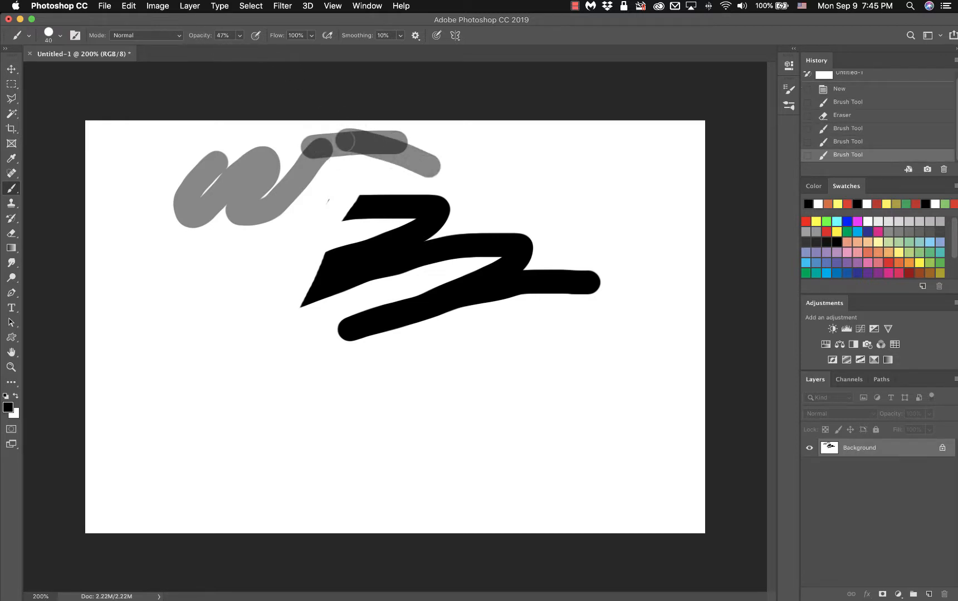
{"action": "left_click_drag", "start_coordinate": [344, 141], "coordinate": [395, 146]}
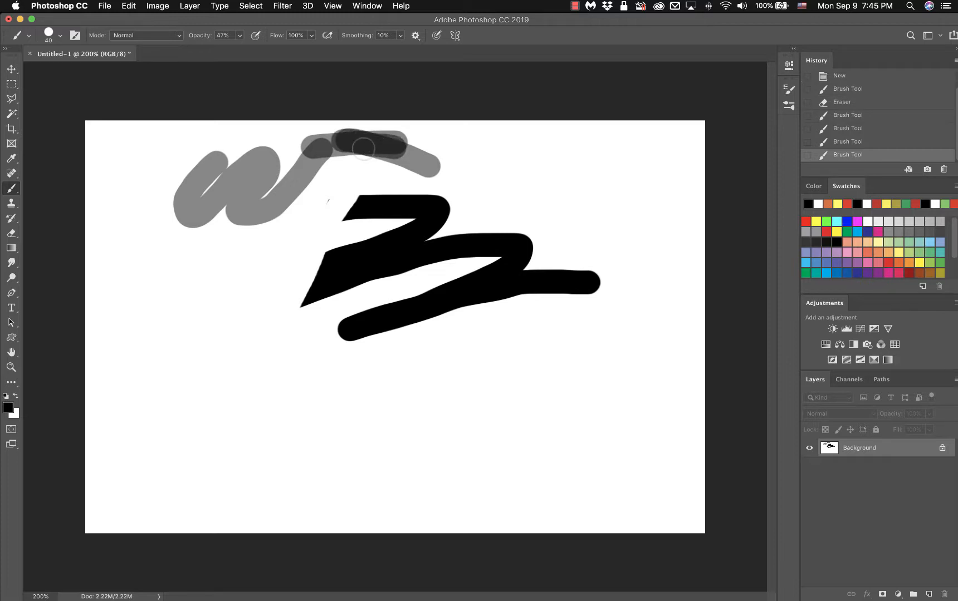
{"action": "left_click_drag", "start_coordinate": [307, 175], "coordinate": [205, 258]}
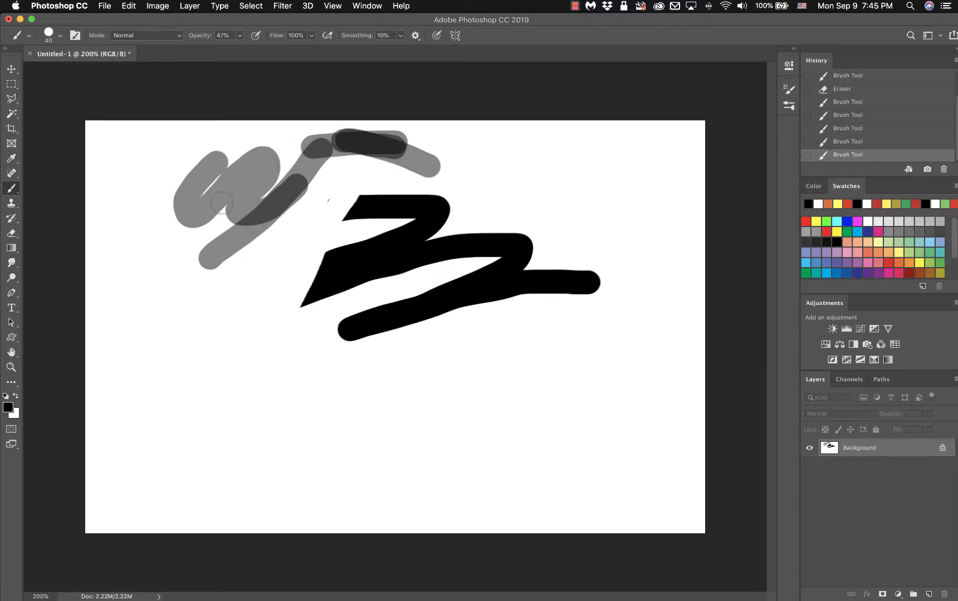
Erase the zigzag's top-left tip, then fade its right tip to grey at 50% eraser opacity.
{"action": "left_click", "coordinate": [11, 234]}
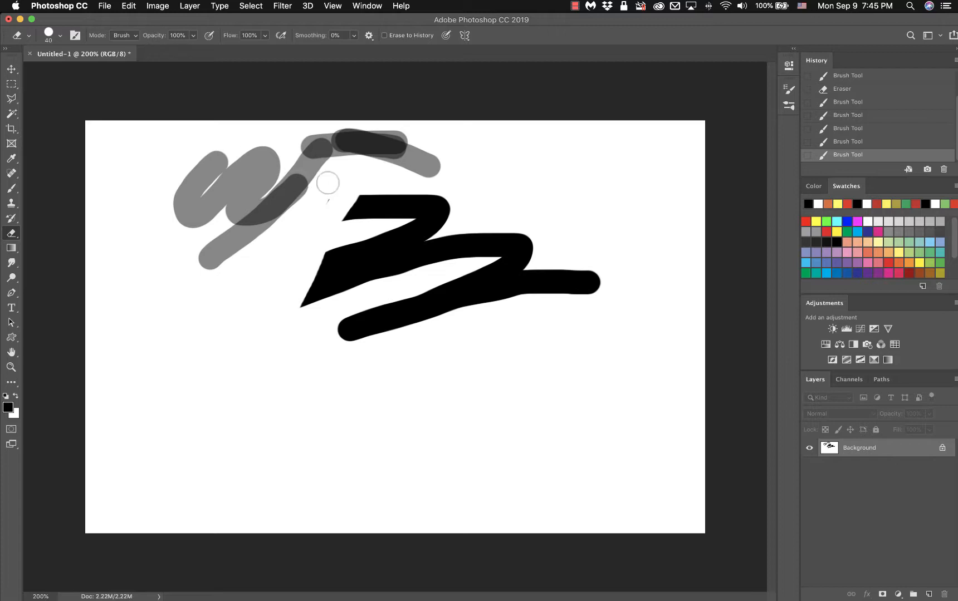
{"action": "left_click_drag", "start_coordinate": [364, 176], "coordinate": [344, 216]}
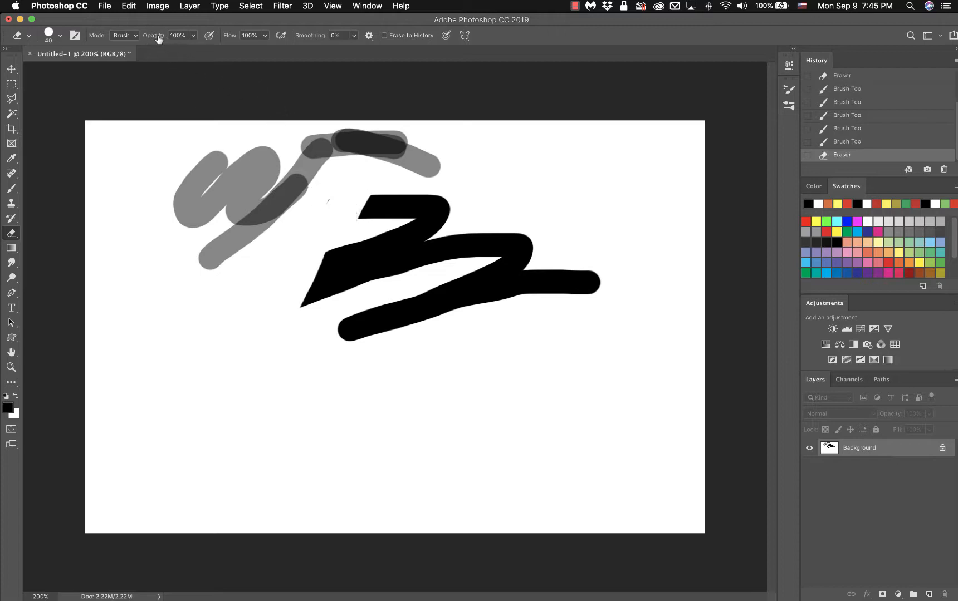
{"action": "left_click_drag", "start_coordinate": [159, 38], "coordinate": [157, 39]}
{"action": "key", "text": "Return"}
{"action": "left_click", "coordinate": [588, 281]}
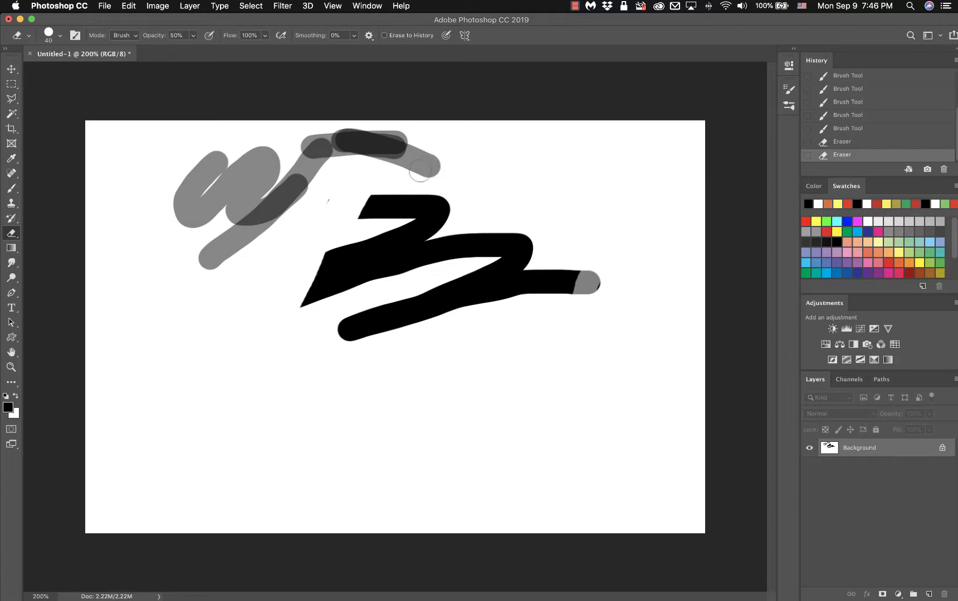
Fade the black zigzag's right end and bend with three half-strength eraser passes.
{"action": "mouse_move", "coordinate": [578, 276]}
{"action": "left_mouse_down"}
{"action": "mouse_move", "coordinate": [560, 311]}
{"action": "mouse_move", "coordinate": [564, 268]}
{"action": "mouse_move", "coordinate": [551, 301]}
{"action": "mouse_move", "coordinate": [574, 260]}
{"action": "mouse_move", "coordinate": [559, 266]}
{"action": "mouse_move", "coordinate": [545, 308]}
{"action": "left_mouse_up"}
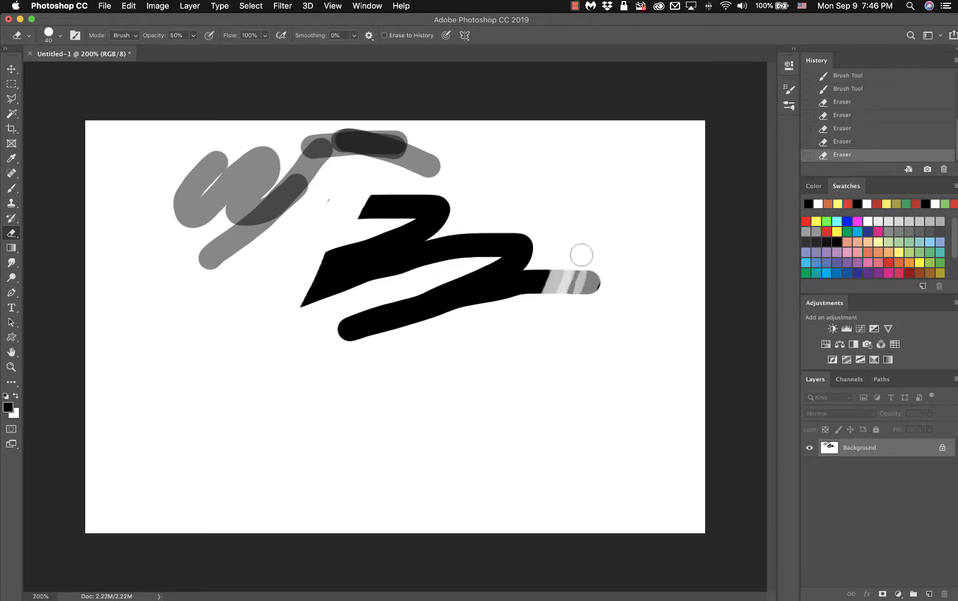
{"action": "left_click_drag", "start_coordinate": [581, 254], "coordinate": [568, 306]}
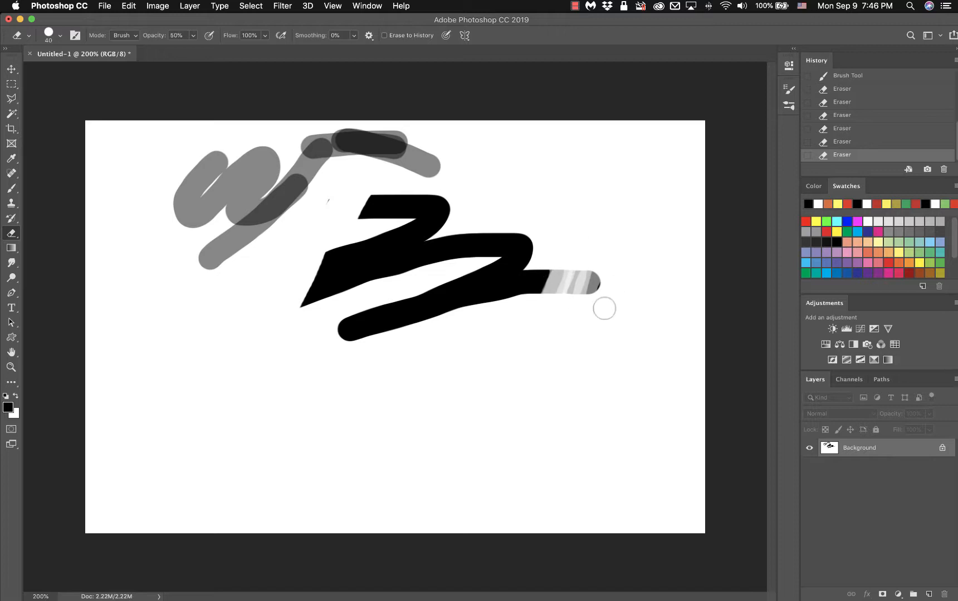
{"action": "left_click_drag", "start_coordinate": [536, 234], "coordinate": [524, 294]}
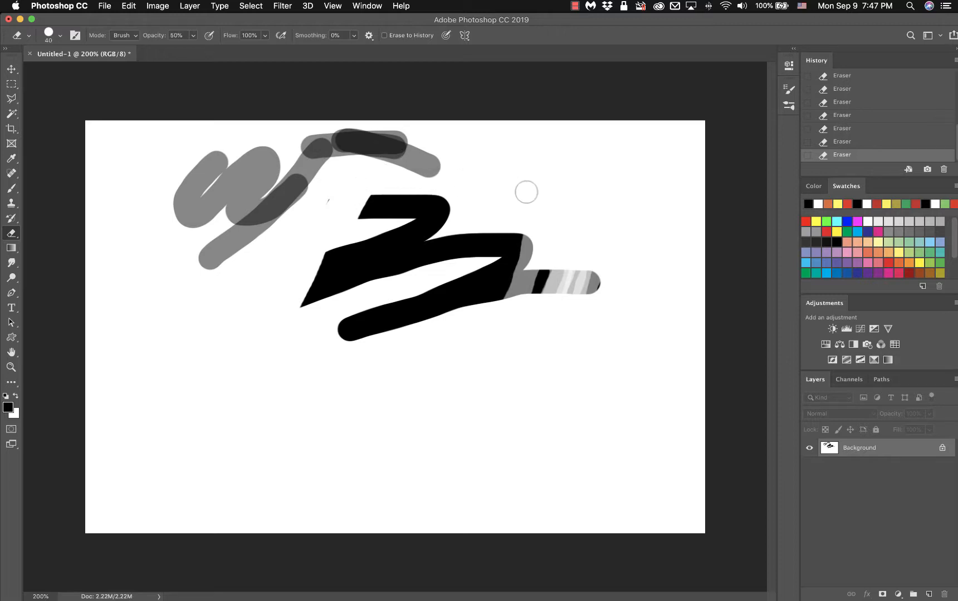
Lighten the upper grey stroke and erase a pale band across the lower grey loops.
{"action": "left_click_drag", "start_coordinate": [439, 146], "coordinate": [408, 186]}
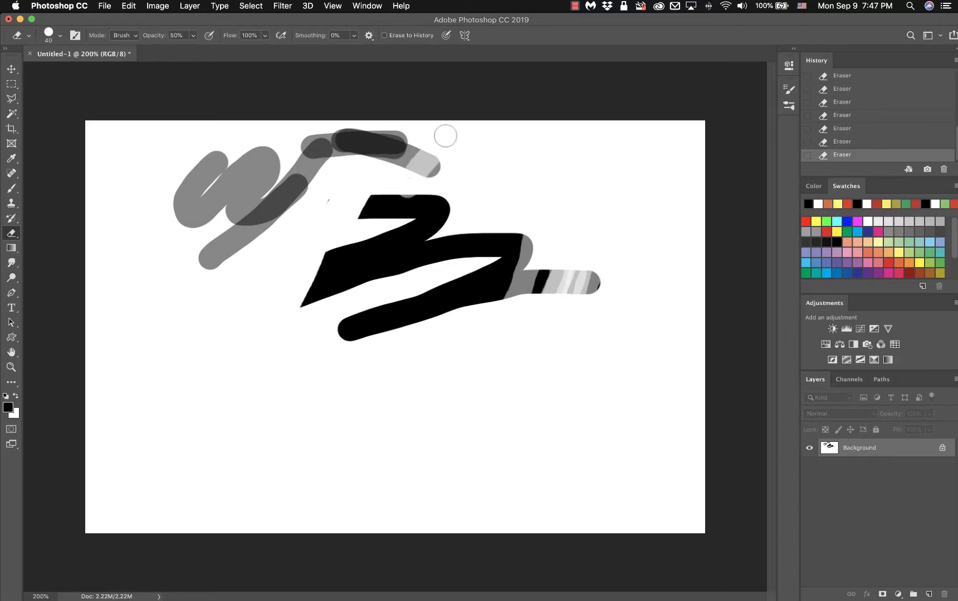
{"action": "mouse_move", "coordinate": [435, 137]}
{"action": "left_mouse_down"}
{"action": "mouse_move", "coordinate": [377, 179]}
{"action": "mouse_move", "coordinate": [410, 126]}
{"action": "mouse_move", "coordinate": [356, 178]}
{"action": "mouse_move", "coordinate": [404, 138]}
{"action": "mouse_move", "coordinate": [409, 122]}
{"action": "mouse_move", "coordinate": [371, 171]}
{"action": "left_mouse_up"}
{"action": "left_click_drag", "start_coordinate": [386, 130], "coordinate": [345, 177]}
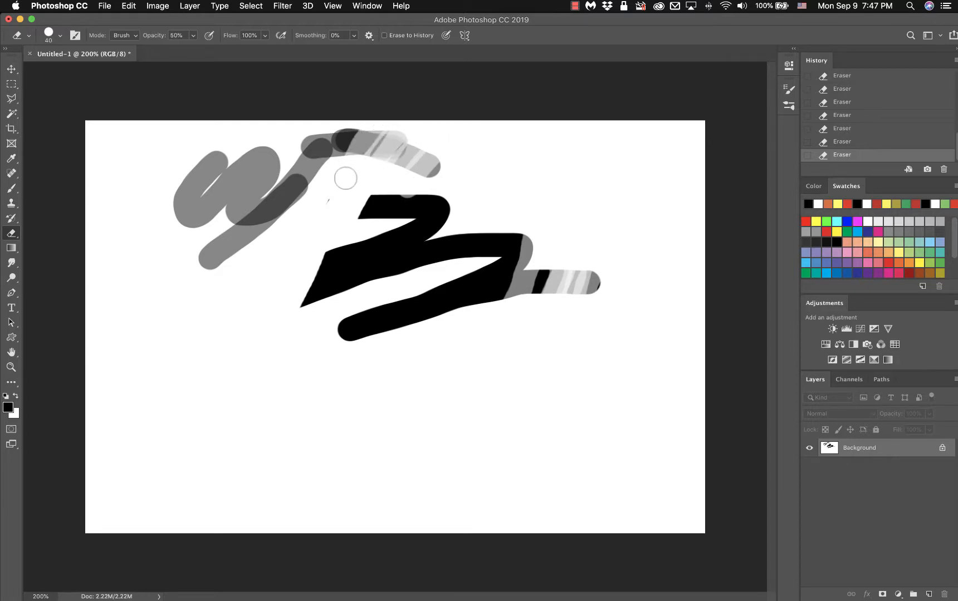
{"action": "left_click_drag", "start_coordinate": [388, 124], "coordinate": [357, 177]}
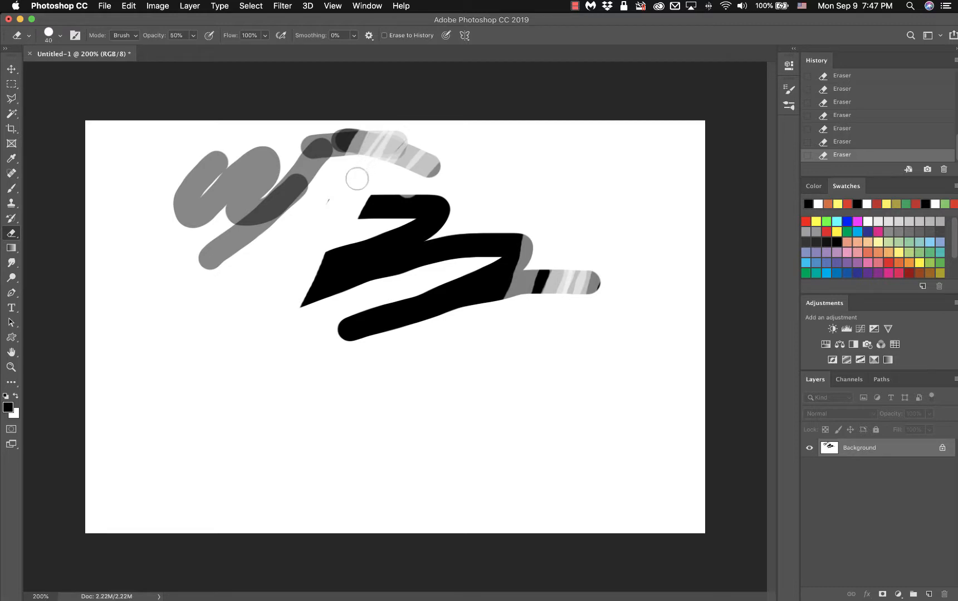
{"action": "left_click_drag", "start_coordinate": [249, 189], "coordinate": [315, 190]}
{"action": "left_click_drag", "start_coordinate": [258, 189], "coordinate": [317, 201]}
{"action": "mouse_move", "coordinate": [256, 188]}
{"action": "left_mouse_down"}
{"action": "mouse_move", "coordinate": [317, 187]}
{"action": "mouse_move", "coordinate": [314, 195]}
{"action": "mouse_move", "coordinate": [268, 189]}
{"action": "mouse_move", "coordinate": [325, 185]}
{"action": "left_mouse_up"}
{"action": "left_click_drag", "start_coordinate": [265, 184], "coordinate": [316, 171]}
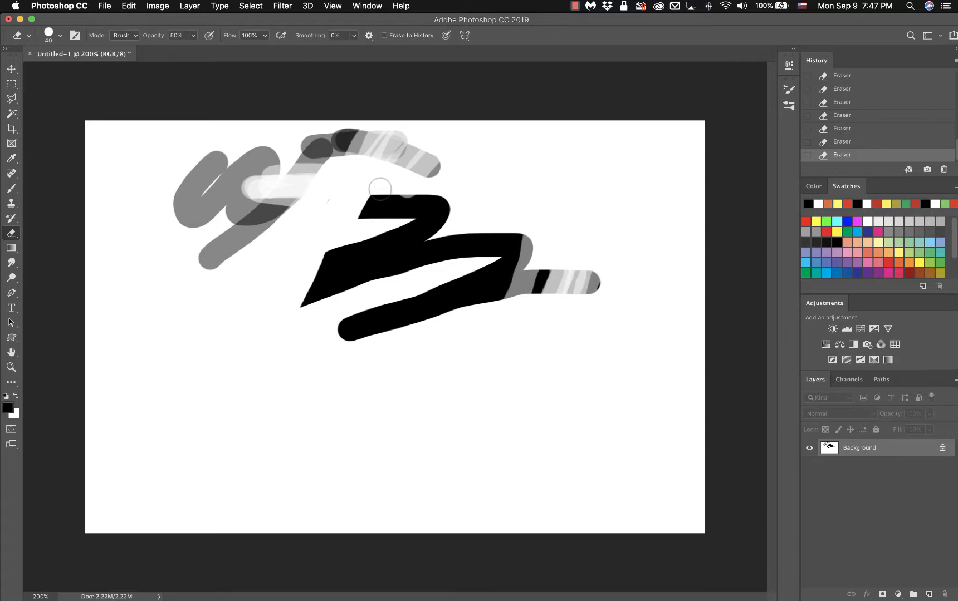
Drag DC.jpg from the PhotoShop_ClassFiles Finder window into Photoshop as a new document.
{"action": "mouse_move", "coordinate": [6, 4]}
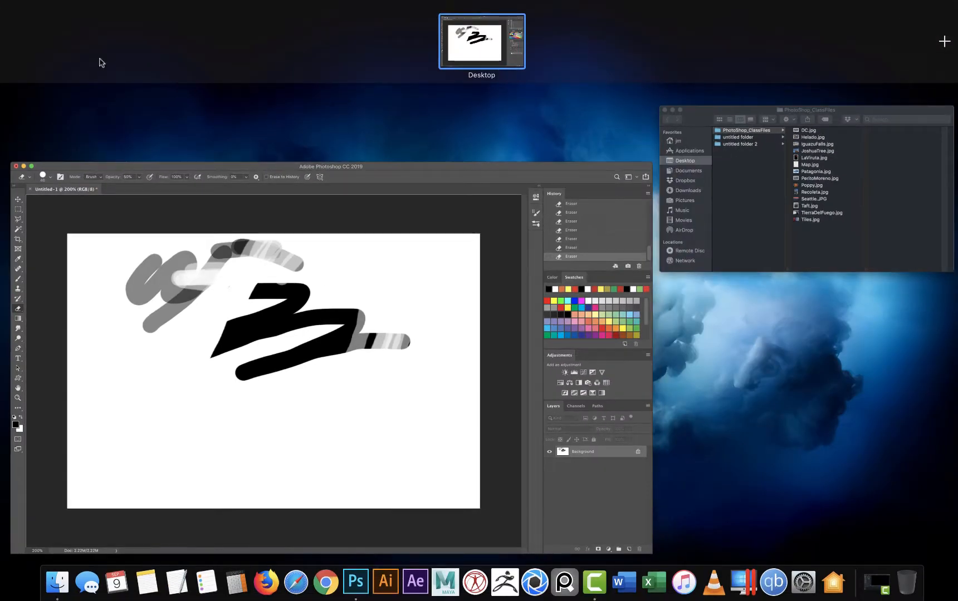
{"action": "left_click", "coordinate": [723, 250]}
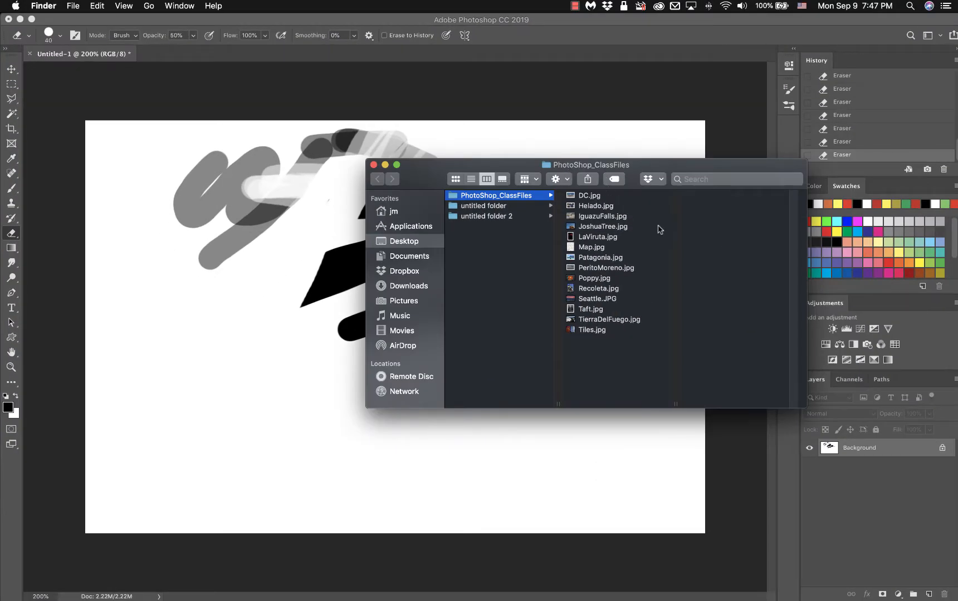
{"action": "left_click_drag", "start_coordinate": [586, 197], "coordinate": [405, 55]}
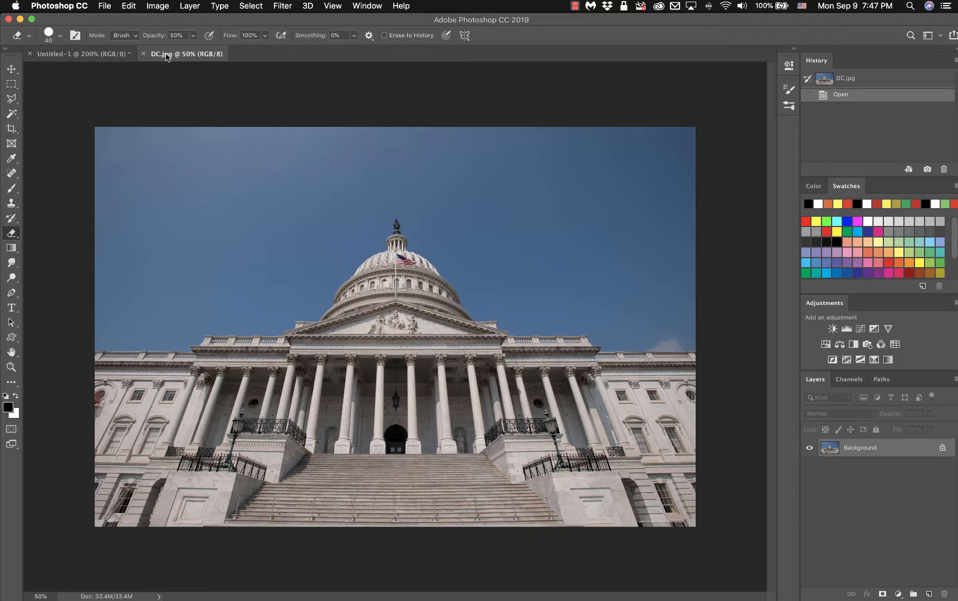
View the Untitled-1 scribble canvas, return to DC.jpg, then show Mission Control.
{"action": "left_click", "coordinate": [98, 54]}
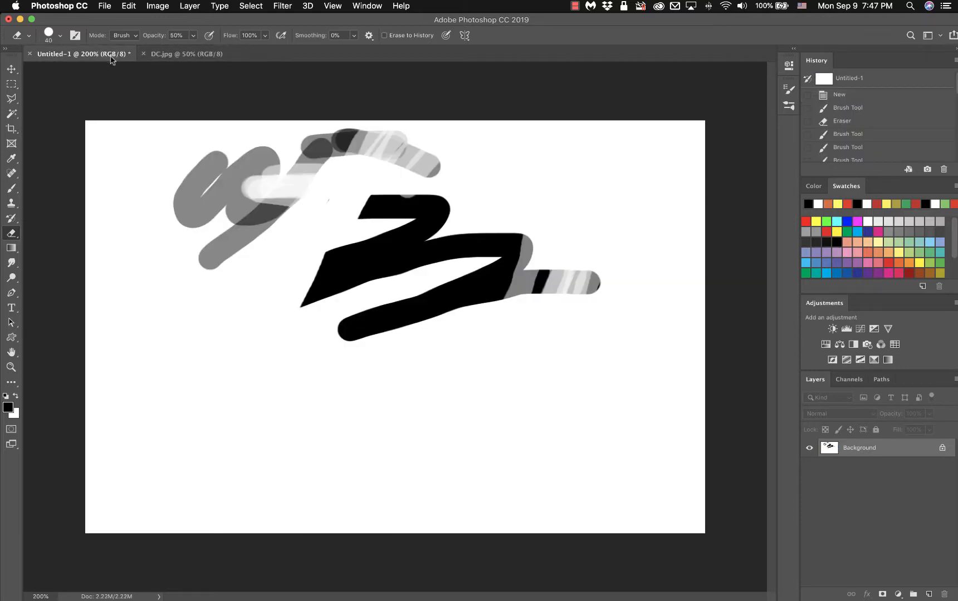
{"action": "left_click", "coordinate": [177, 56]}
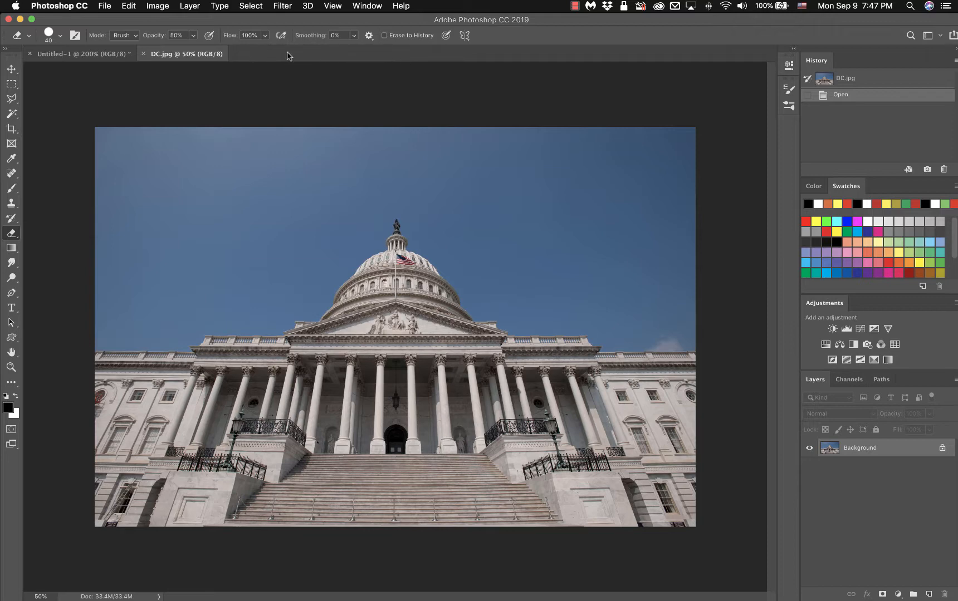
{"action": "key", "text": "ctrl+Up"}
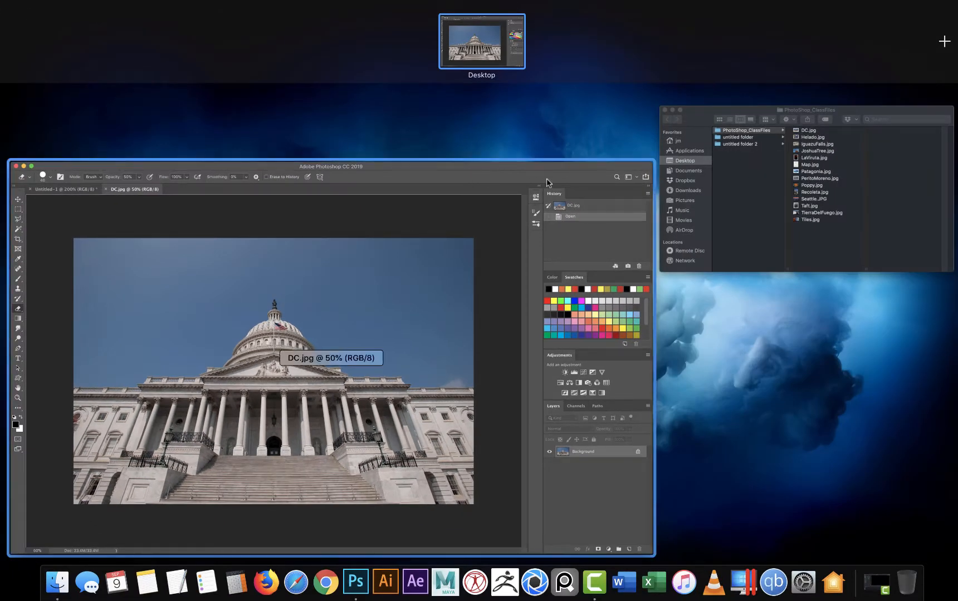
Raise the PhotoShop_ClassFiles window and drag Poppy.jpg onto the Capitol photo canvas.
{"action": "left_click", "coordinate": [732, 185]}
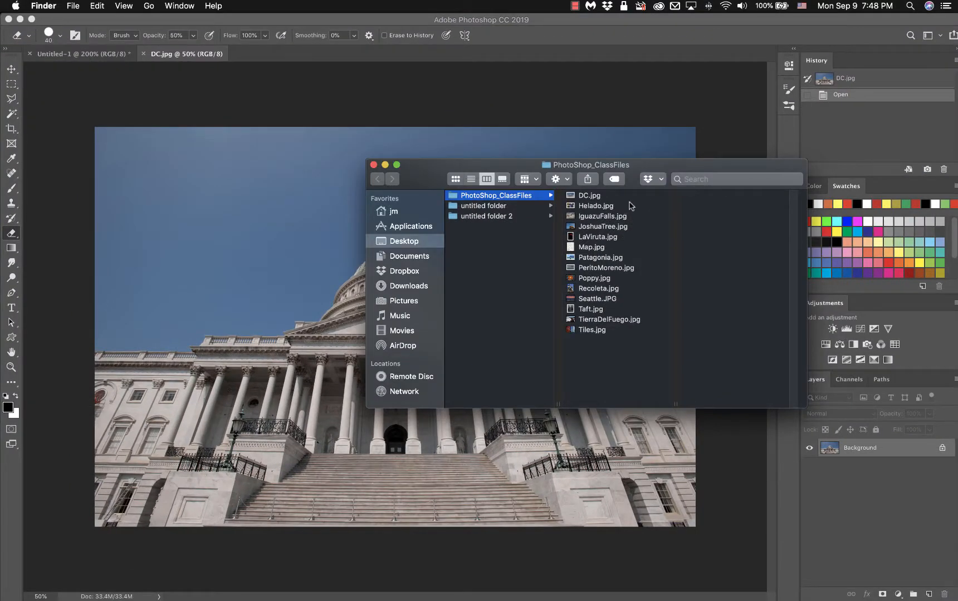
{"action": "left_click_drag", "start_coordinate": [667, 170], "coordinate": [663, 109]}
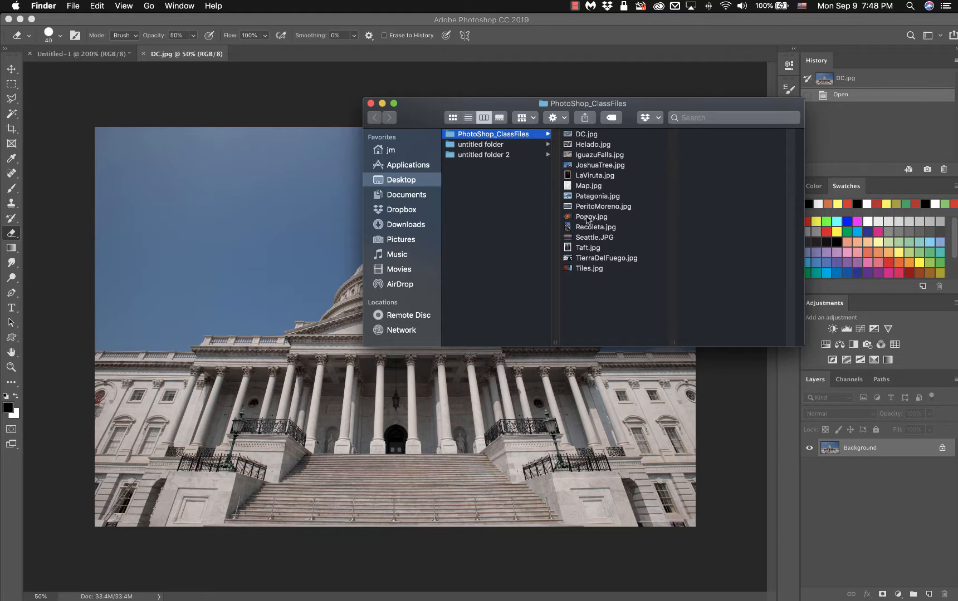
{"action": "left_click_drag", "start_coordinate": [585, 216], "coordinate": [566, 278]}
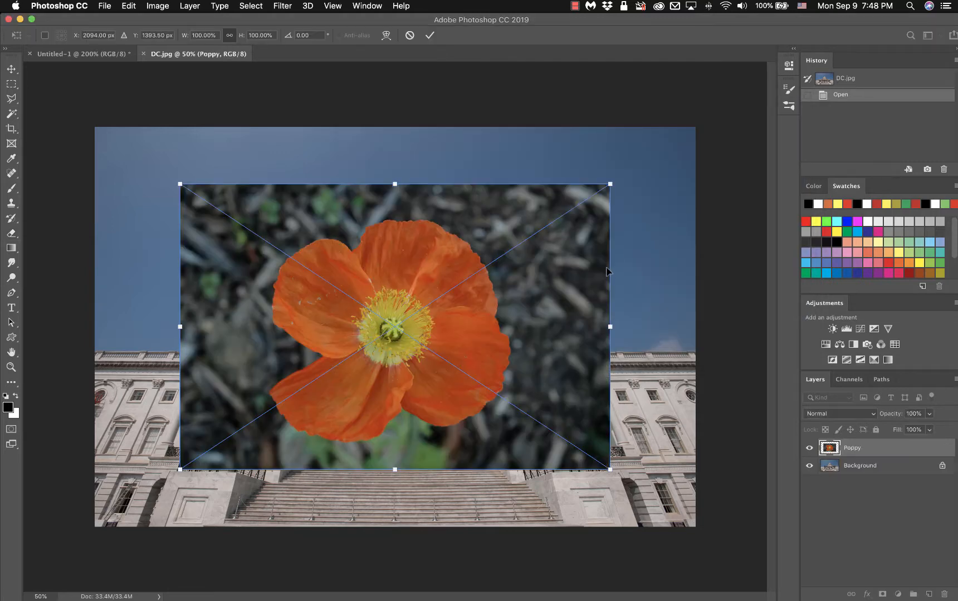
Scale the placed Poppy layer to about 141% so it covers the Capitol photo, and commit.
{"action": "left_click_drag", "start_coordinate": [611, 184], "coordinate": [688, 117]}
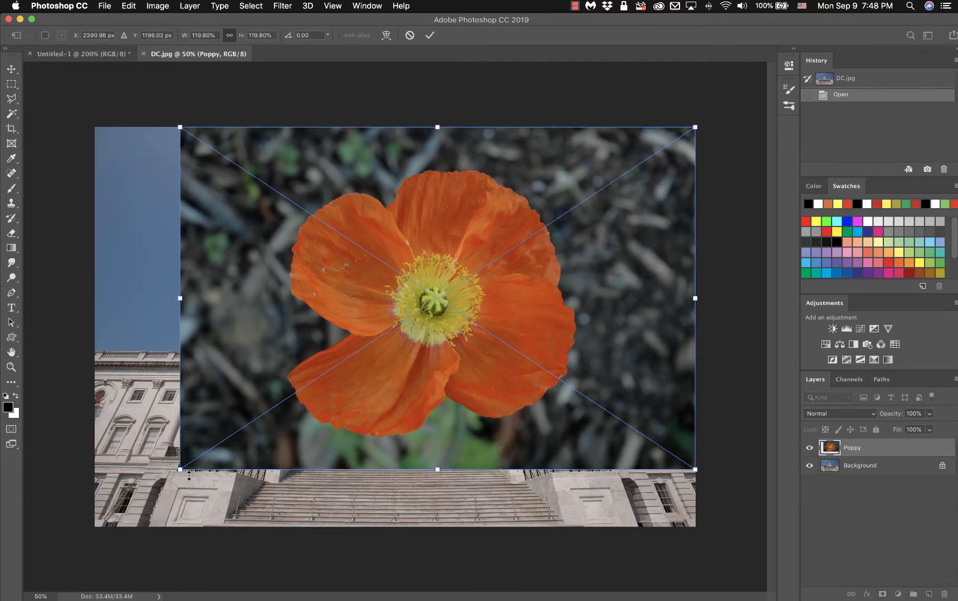
{"action": "left_click_drag", "start_coordinate": [181, 471], "coordinate": [71, 498]}
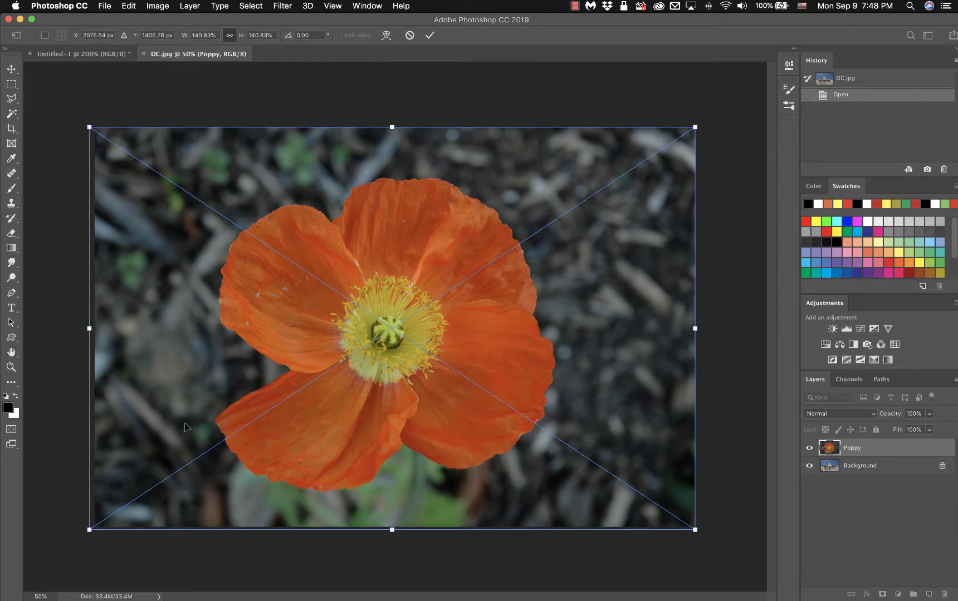
{"action": "key", "text": "Return"}
{"action": "key", "text": "e"}
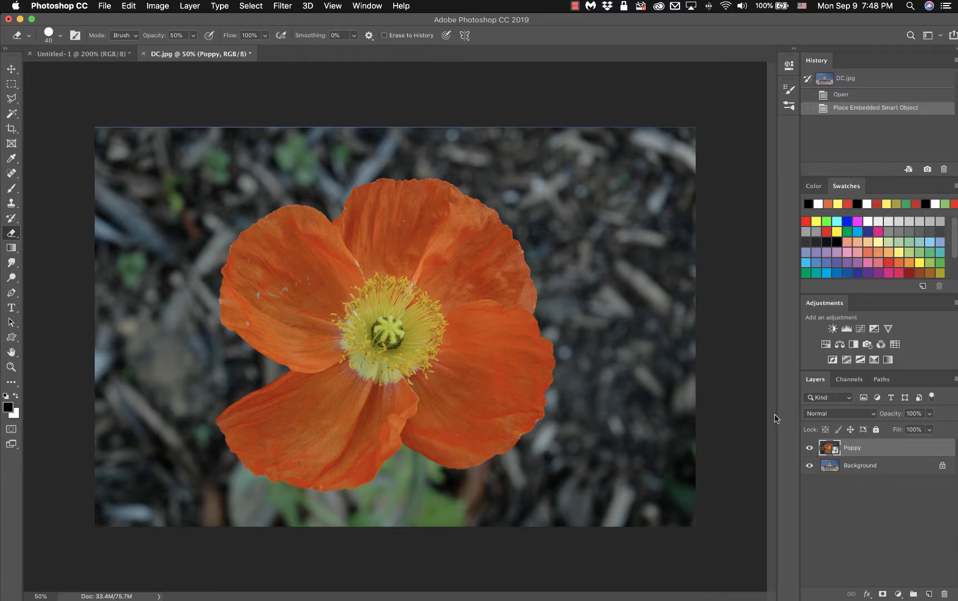
Choose Rasterize Layer from the Poppy layer's context menu in the Layers panel.
{"action": "right_click", "coordinate": [895, 449]}
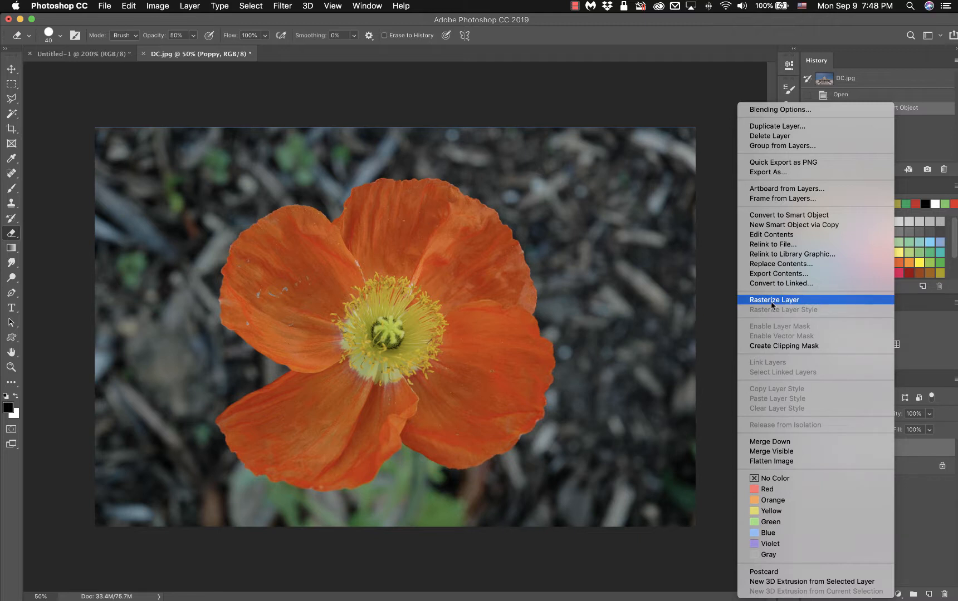
{"action": "left_click", "coordinate": [804, 302]}
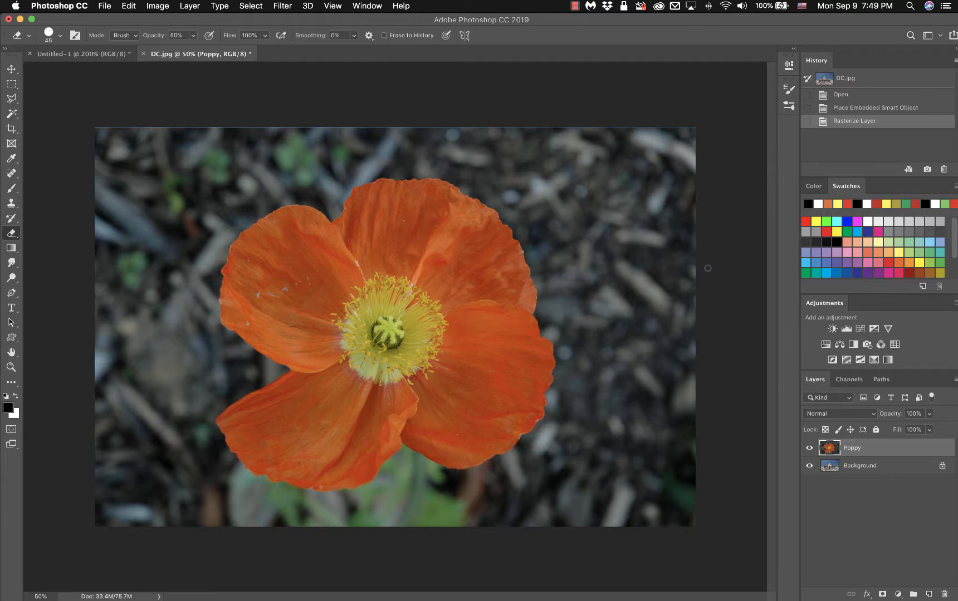
Size the eraser brush with the bracket keys to 250 and raise its opacity to 100%.
{"action": "key", "text": "bracketright"}
{"action": "key", "text": "bracketright"}
{"action": "key", "text": "bracketright"}
{"action": "key", "text": "bracketright"}
{"action": "key", "text": "bracketright"}
{"action": "key", "text": "bracketright"}
{"action": "key", "text": "bracketright"}
{"action": "key", "text": "bracketright"}
{"action": "key", "text": "bracketright"}
{"action": "key", "text": "bracketright"}
{"action": "key", "text": "bracketright"}
{"action": "key", "text": "bracketleft"}
{"action": "key", "text": "bracketleft"}
{"action": "key", "text": "bracketleft"}
{"action": "key", "text": "bracketleft"}
{"action": "key", "text": "bracketleft"}
{"action": "key", "text": "bracketleft"}
{"action": "key", "text": "bracketleft"}
{"action": "key", "text": "bracketleft"}
{"action": "key", "text": "bracketleft"}
{"action": "key", "text": "bracketleft"}
{"action": "key", "text": "bracketright"}
{"action": "key", "text": "bracketright"}
{"action": "key", "text": "bracketright"}
{"action": "key", "text": "bracketright"}
{"action": "key", "text": "bracketright"}
{"action": "key", "text": "bracketright"}
{"action": "key", "text": "bracketright"}
{"action": "key", "text": "bracketright"}
{"action": "key", "text": "bracketleft"}
{"action": "key", "text": "bracketleft"}
{"action": "left_click_drag", "start_coordinate": [156, 39], "coordinate": [235, 41]}
Erase hard bands through the poppy's top-left corner and left petal, widening the opening.
{"action": "mouse_move", "coordinate": [155, 118]}
{"action": "left_mouse_down"}
{"action": "mouse_move", "coordinate": [82, 229]}
{"action": "mouse_move", "coordinate": [82, 243]}
{"action": "left_mouse_up"}
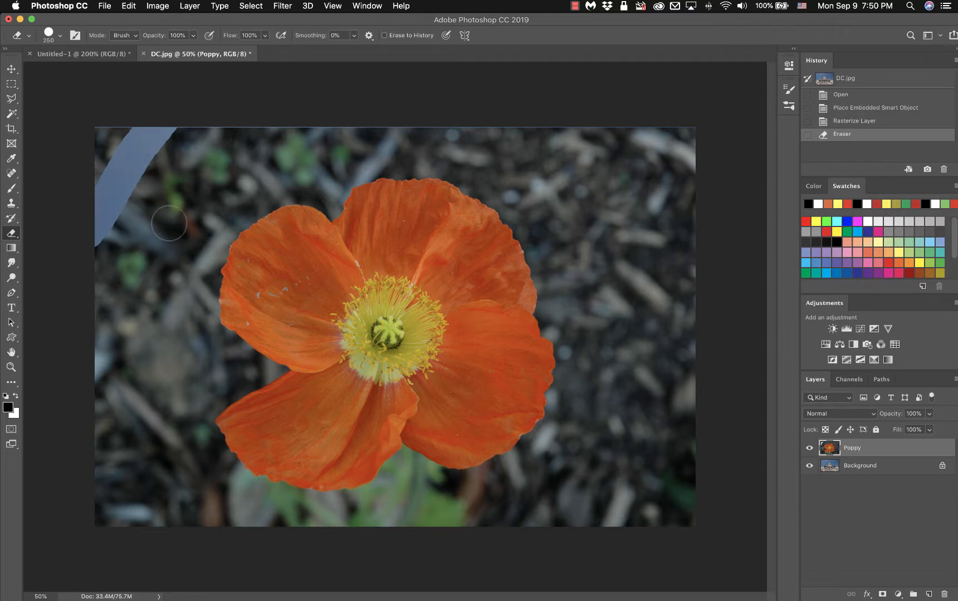
{"action": "left_click_drag", "start_coordinate": [338, 260], "coordinate": [241, 439]}
{"action": "mouse_move", "coordinate": [341, 272]}
{"action": "left_mouse_down"}
{"action": "mouse_move", "coordinate": [343, 311]}
{"action": "mouse_move", "coordinate": [280, 448]}
{"action": "mouse_move", "coordinate": [261, 457]}
{"action": "mouse_move", "coordinate": [255, 448]}
{"action": "left_mouse_up"}
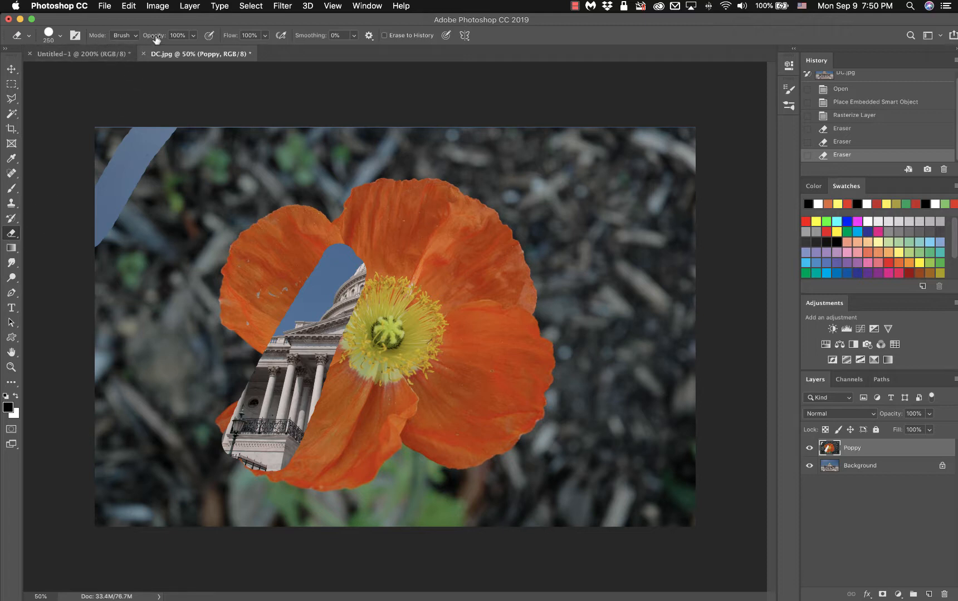
Lower eraser opacity to 50% and erase from the top petal into the flower centre.
{"action": "left_click_drag", "start_coordinate": [155, 39], "coordinate": [125, 40]}
{"action": "left_click_drag", "start_coordinate": [465, 188], "coordinate": [405, 313]}
{"action": "left_click_drag", "start_coordinate": [395, 324], "coordinate": [396, 321]}
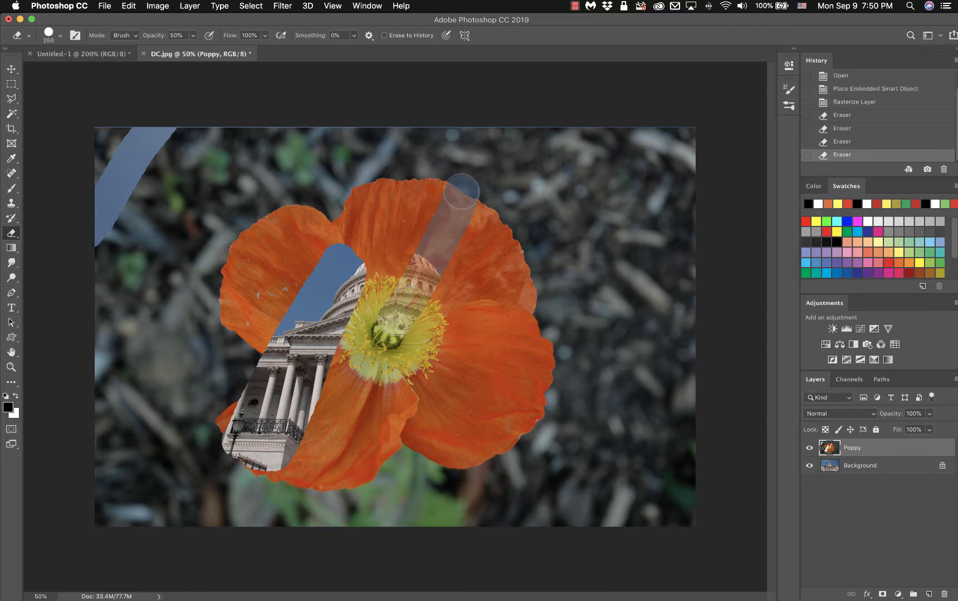
Deepen the erased stripe down the upper petal to solid sky and clean its edges.
{"action": "mouse_move", "coordinate": [461, 193]}
{"action": "left_mouse_down"}
{"action": "mouse_move", "coordinate": [417, 309]}
{"action": "mouse_move", "coordinate": [390, 345]}
{"action": "left_mouse_up"}
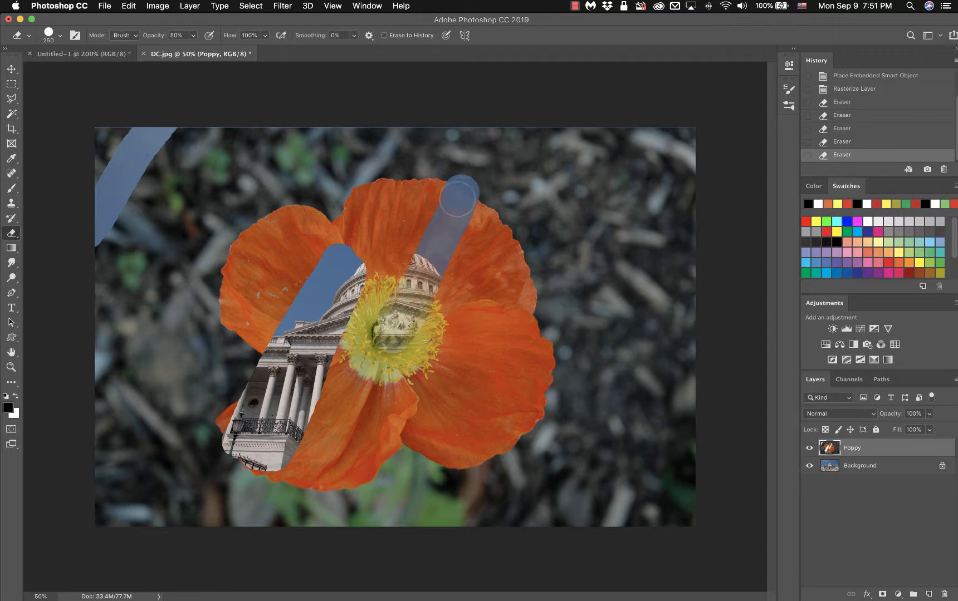
{"action": "left_click_drag", "start_coordinate": [458, 196], "coordinate": [420, 295]}
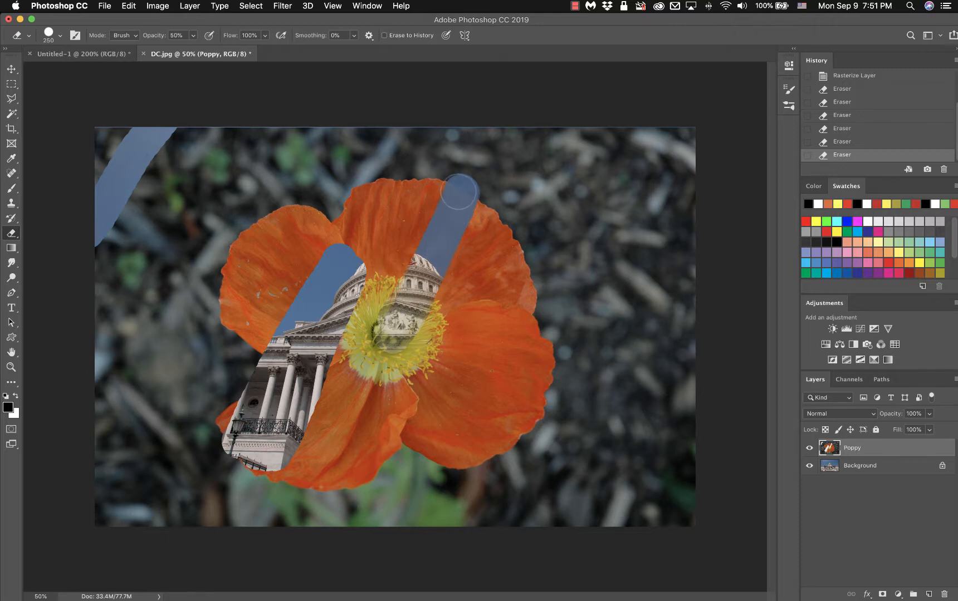
{"action": "mouse_move", "coordinate": [457, 192]}
{"action": "left_mouse_down"}
{"action": "mouse_move", "coordinate": [437, 245]}
{"action": "mouse_move", "coordinate": [440, 267]}
{"action": "left_mouse_up"}
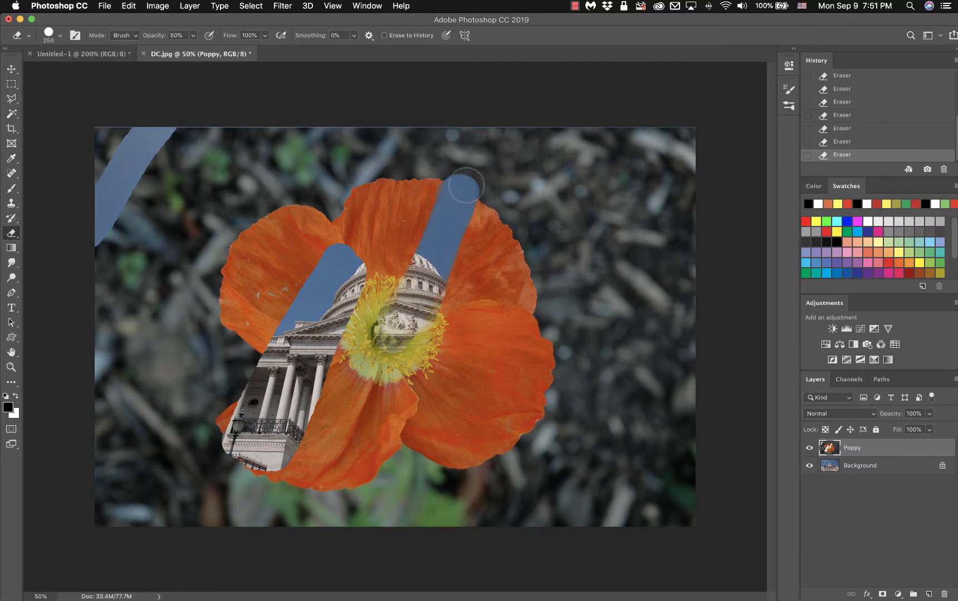
Scrub the eraser over the petal's upper right edge so blue sky shows through.
{"action": "mouse_move", "coordinate": [466, 183]}
{"action": "left_mouse_down"}
{"action": "mouse_move", "coordinate": [500, 206]}
{"action": "mouse_move", "coordinate": [461, 193]}
{"action": "mouse_move", "coordinate": [482, 192]}
{"action": "mouse_move", "coordinate": [499, 209]}
{"action": "mouse_move", "coordinate": [469, 201]}
{"action": "mouse_move", "coordinate": [494, 201]}
{"action": "mouse_move", "coordinate": [512, 220]}
{"action": "mouse_move", "coordinate": [473, 205]}
{"action": "mouse_move", "coordinate": [513, 220]}
{"action": "mouse_move", "coordinate": [472, 206]}
{"action": "mouse_move", "coordinate": [515, 219]}
{"action": "mouse_move", "coordinate": [492, 210]}
{"action": "mouse_move", "coordinate": [489, 188]}
{"action": "mouse_move", "coordinate": [493, 228]}
{"action": "mouse_move", "coordinate": [537, 271]}
{"action": "mouse_move", "coordinate": [499, 266]}
{"action": "mouse_move", "coordinate": [507, 244]}
{"action": "mouse_move", "coordinate": [487, 210]}
{"action": "mouse_move", "coordinate": [432, 251]}
{"action": "left_mouse_up"}
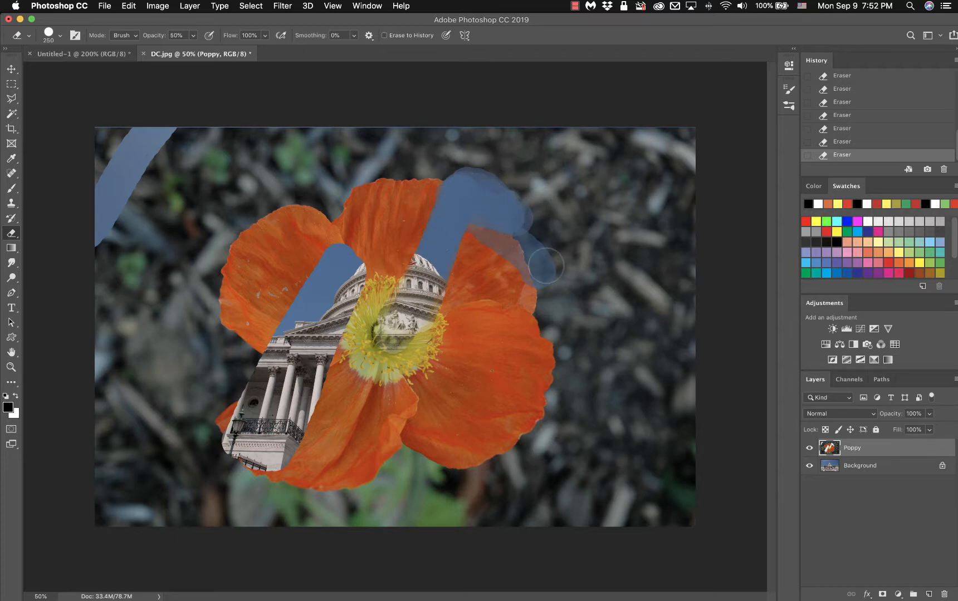
{"action": "mouse_move", "coordinate": [546, 266]}
{"action": "left_mouse_down"}
{"action": "mouse_move", "coordinate": [502, 212]}
{"action": "mouse_move", "coordinate": [488, 222]}
{"action": "mouse_move", "coordinate": [534, 263]}
{"action": "mouse_move", "coordinate": [472, 233]}
{"action": "mouse_move", "coordinate": [541, 282]}
{"action": "mouse_move", "coordinate": [473, 273]}
{"action": "mouse_move", "coordinate": [464, 255]}
{"action": "mouse_move", "coordinate": [530, 293]}
{"action": "mouse_move", "coordinate": [488, 233]}
{"action": "mouse_move", "coordinate": [458, 221]}
{"action": "mouse_move", "coordinate": [524, 277]}
{"action": "mouse_move", "coordinate": [497, 223]}
{"action": "mouse_move", "coordinate": [467, 212]}
{"action": "mouse_move", "coordinate": [465, 236]}
{"action": "mouse_move", "coordinate": [516, 278]}
{"action": "mouse_move", "coordinate": [491, 234]}
{"action": "left_mouse_up"}
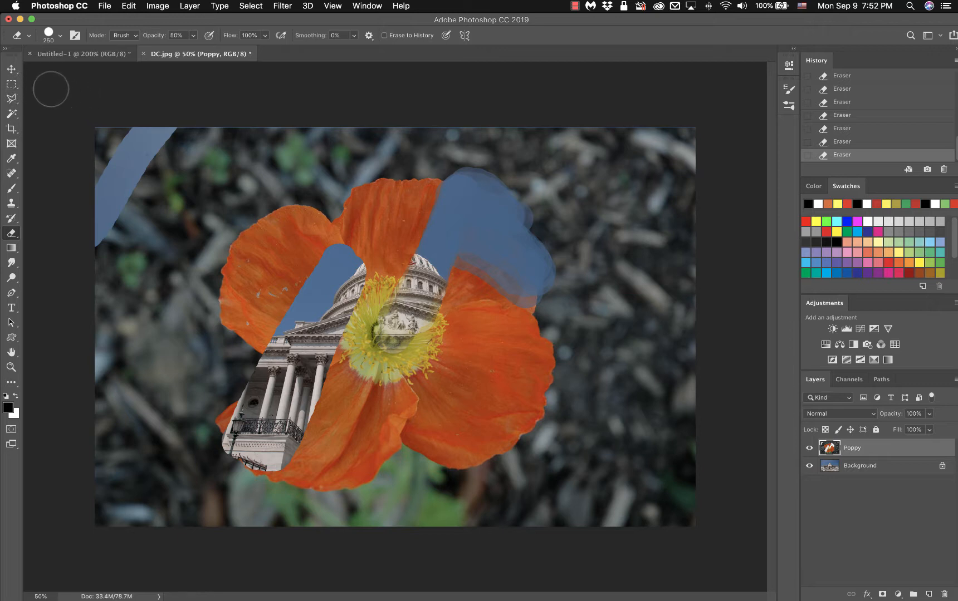
Select the Rectangular Marquee tool and revert History to the Rasterize Layer state.
{"action": "left_click", "coordinate": [12, 84]}
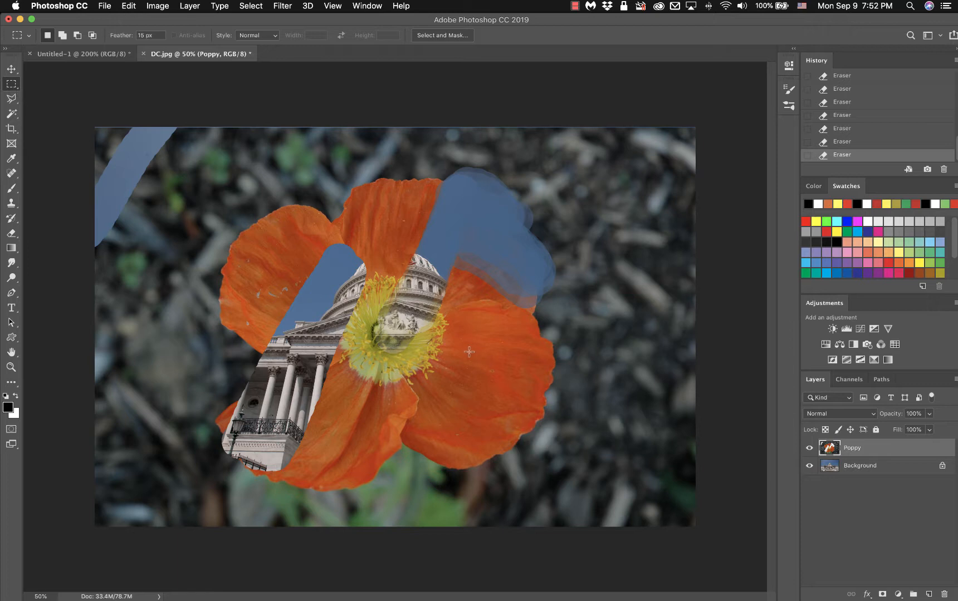
{"action": "scroll", "coordinate": [903, 106], "scroll_direction": "up", "scroll_amount": 5}
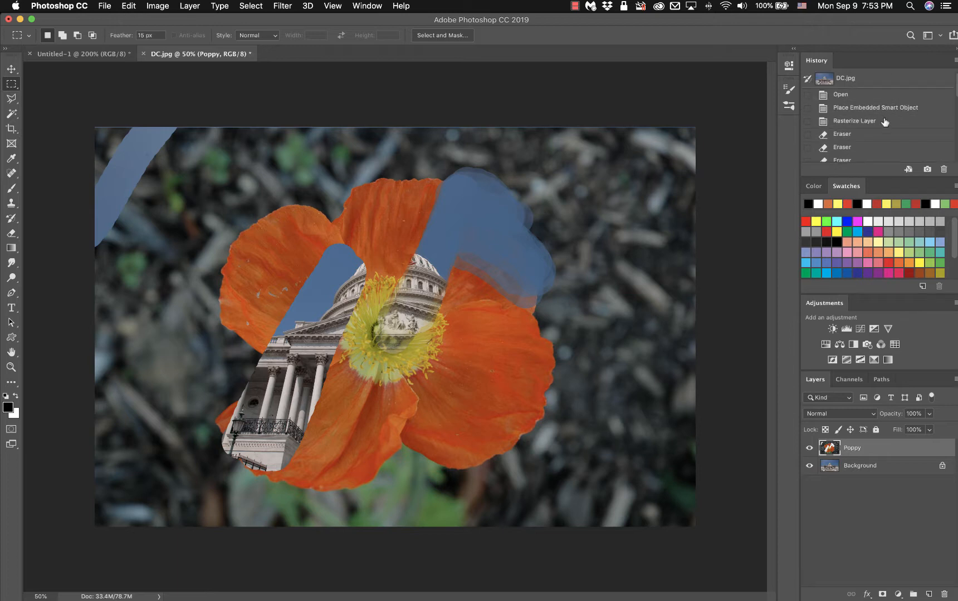
{"action": "left_click", "coordinate": [873, 122]}
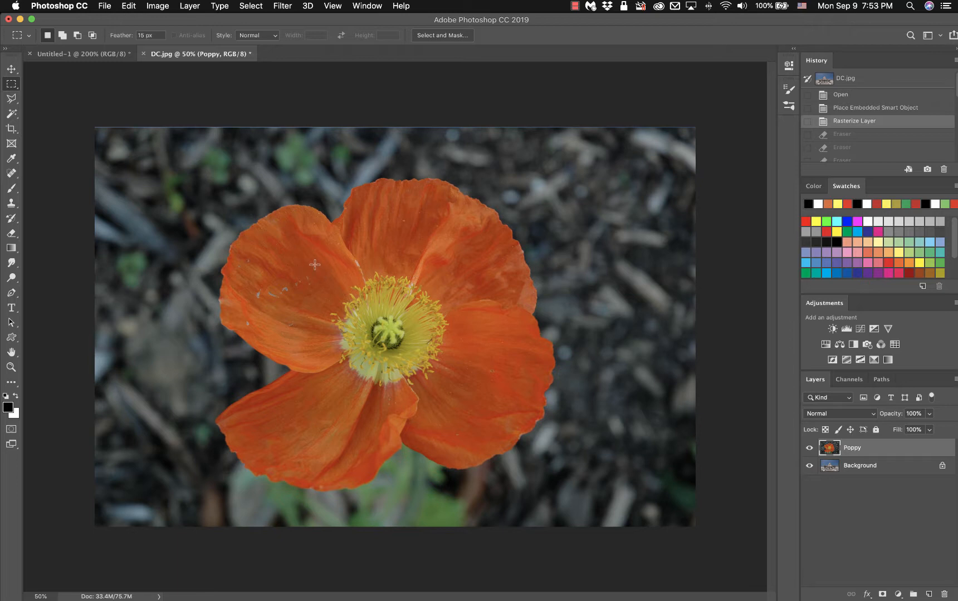
Draw a 15 px feathered rectangle around the yellow centre, dismissing the context menu.
{"action": "left_click_drag", "start_coordinate": [315, 265], "coordinate": [464, 402]}
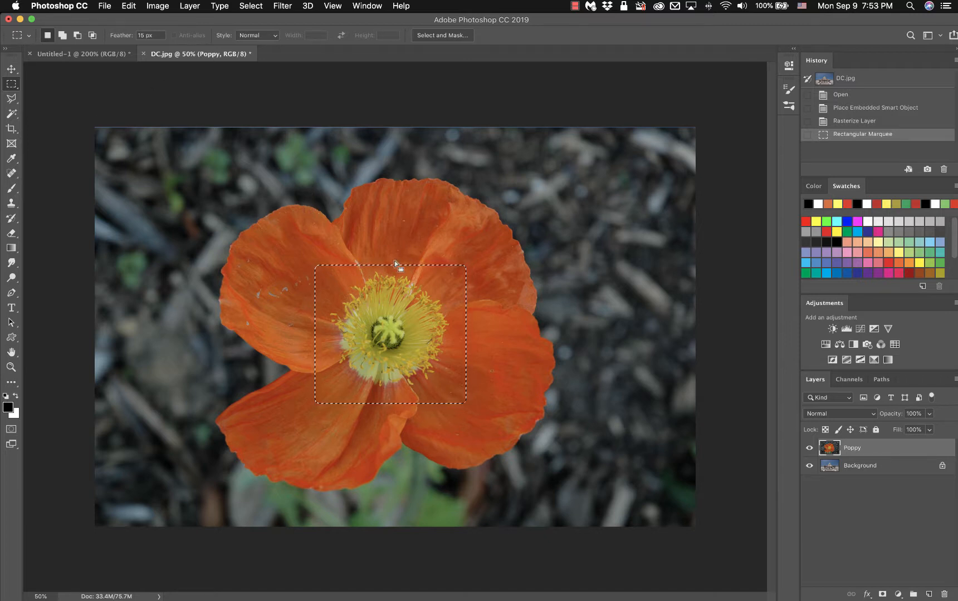
{"action": "right_click", "coordinate": [429, 279]}
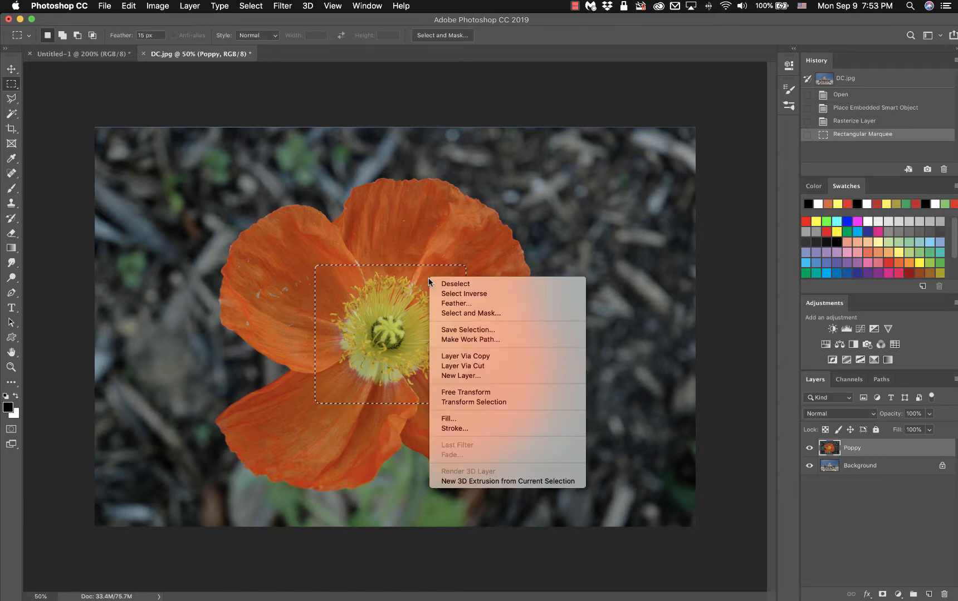
{"action": "left_click", "coordinate": [383, 289]}
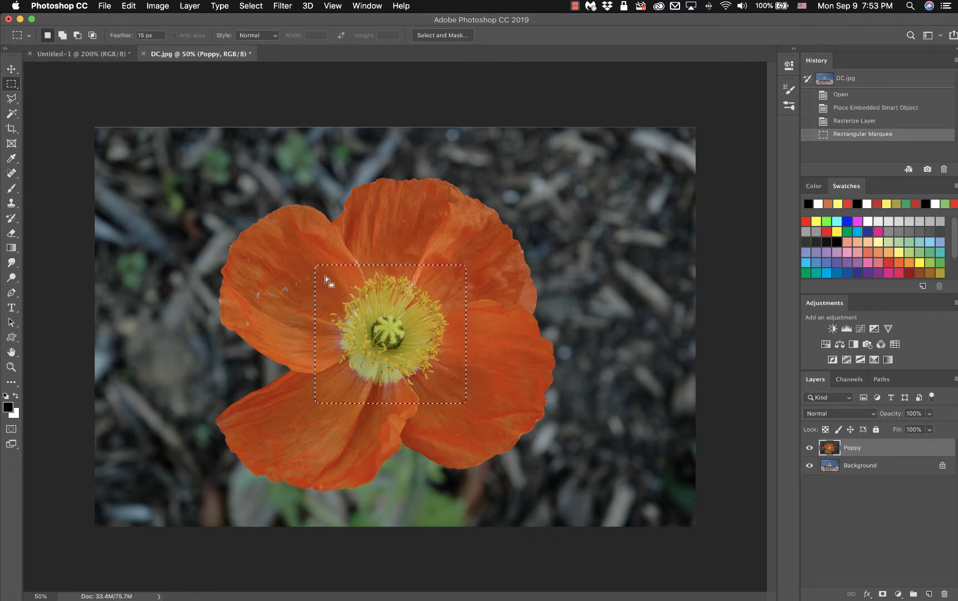
Erase inside the feathered rectangle with the Eraser.
{"action": "left_click", "coordinate": [12, 232]}
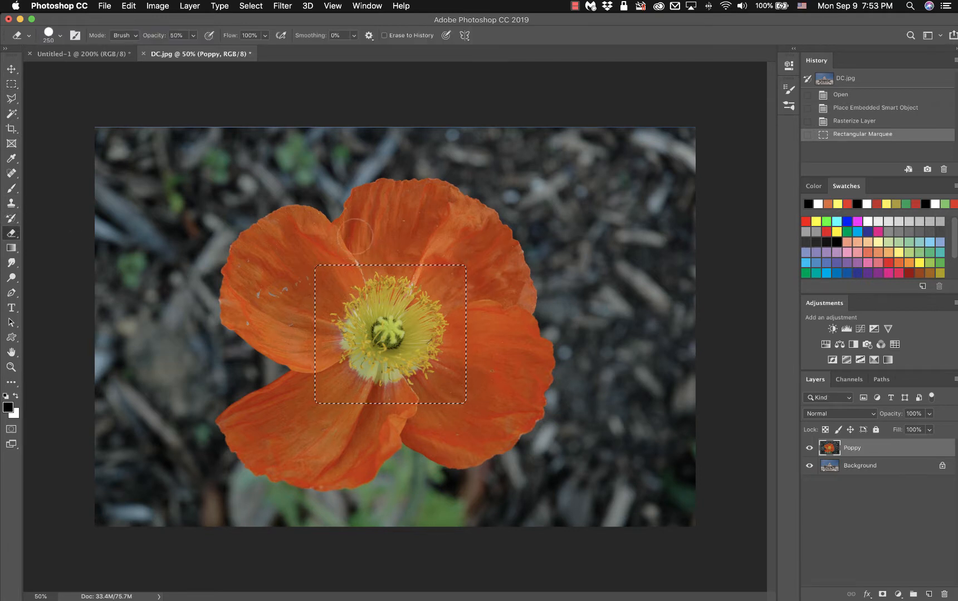
{"action": "mouse_move", "coordinate": [356, 231]}
{"action": "left_mouse_down"}
{"action": "mouse_move", "coordinate": [269, 339]}
{"action": "mouse_move", "coordinate": [340, 247]}
{"action": "mouse_move", "coordinate": [309, 324]}
{"action": "mouse_move", "coordinate": [383, 239]}
{"action": "mouse_move", "coordinate": [316, 329]}
{"action": "mouse_move", "coordinate": [387, 244]}
{"action": "mouse_move", "coordinate": [299, 388]}
{"action": "mouse_move", "coordinate": [393, 267]}
{"action": "left_mouse_up"}
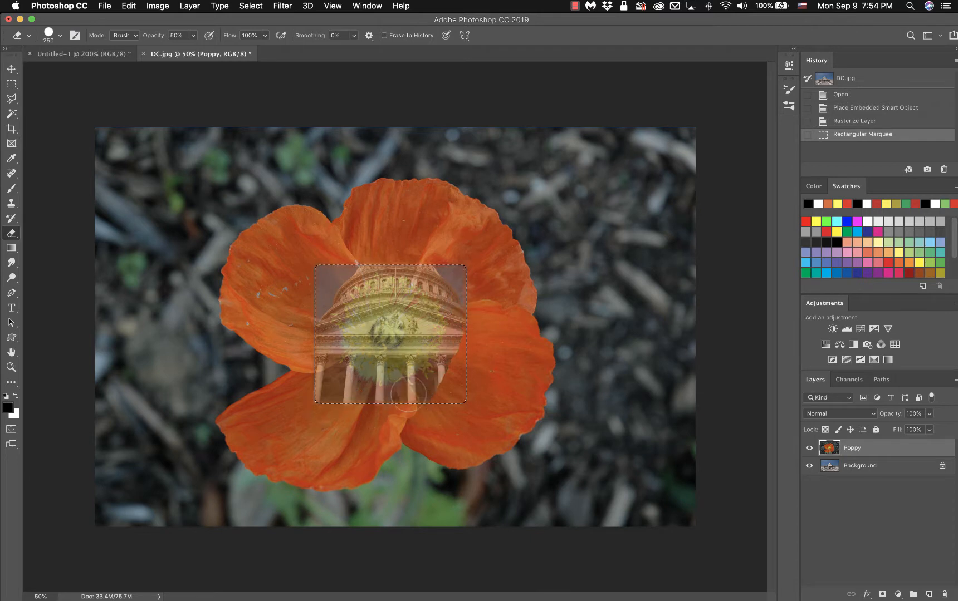
{"action": "left_click_drag", "start_coordinate": [374, 290], "coordinate": [384, 312]}
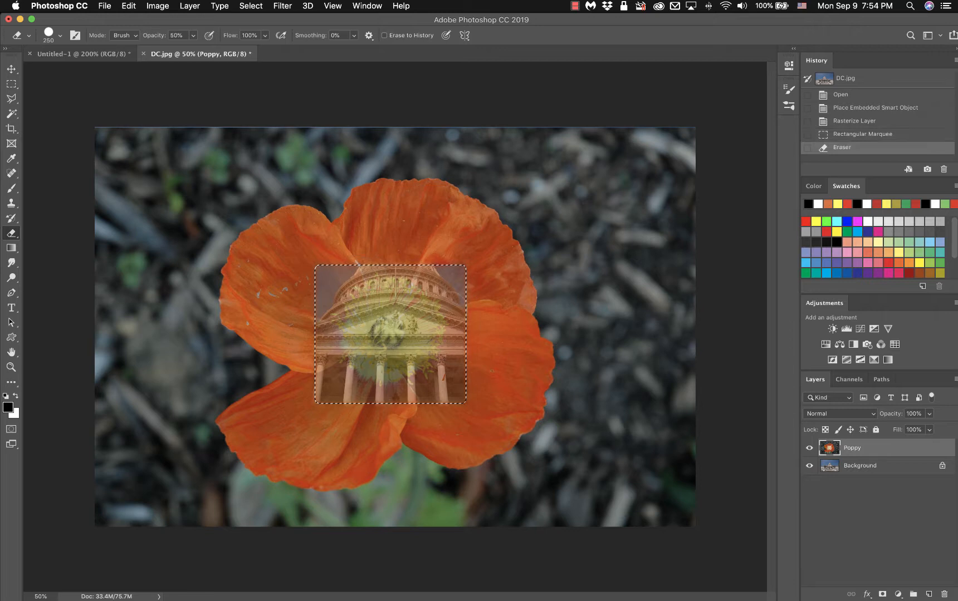
Revert History to the Rectangular Marquee state and set eraser opacity to 100%.
{"action": "left_click", "coordinate": [854, 123]}
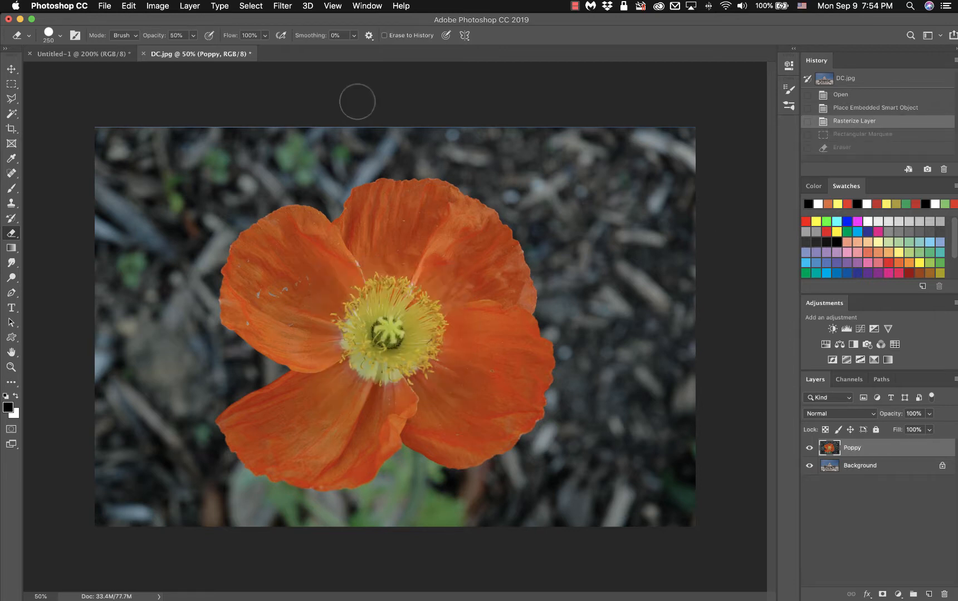
{"action": "left_click", "coordinate": [836, 137]}
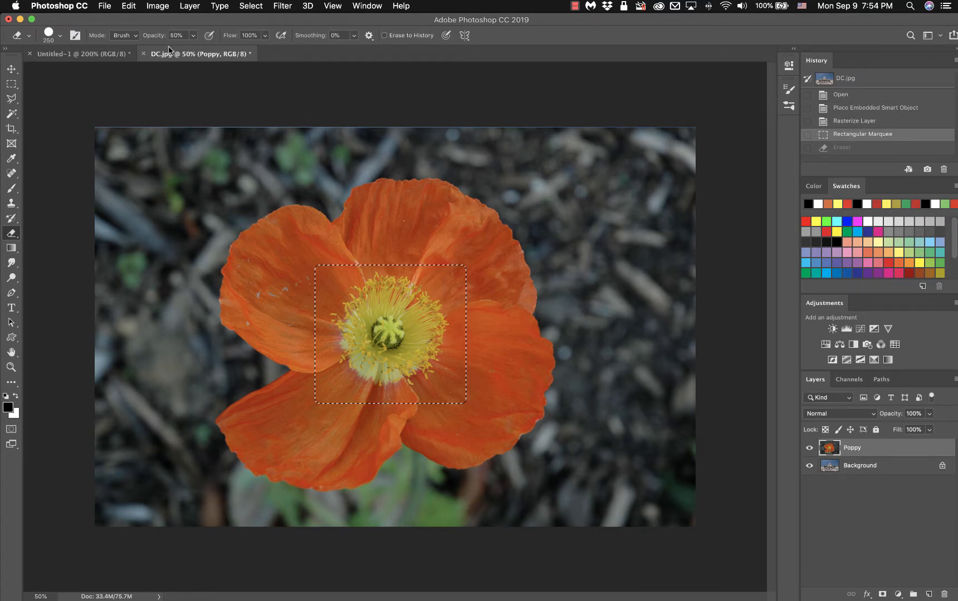
{"action": "left_click_drag", "start_coordinate": [149, 38], "coordinate": [249, 36]}
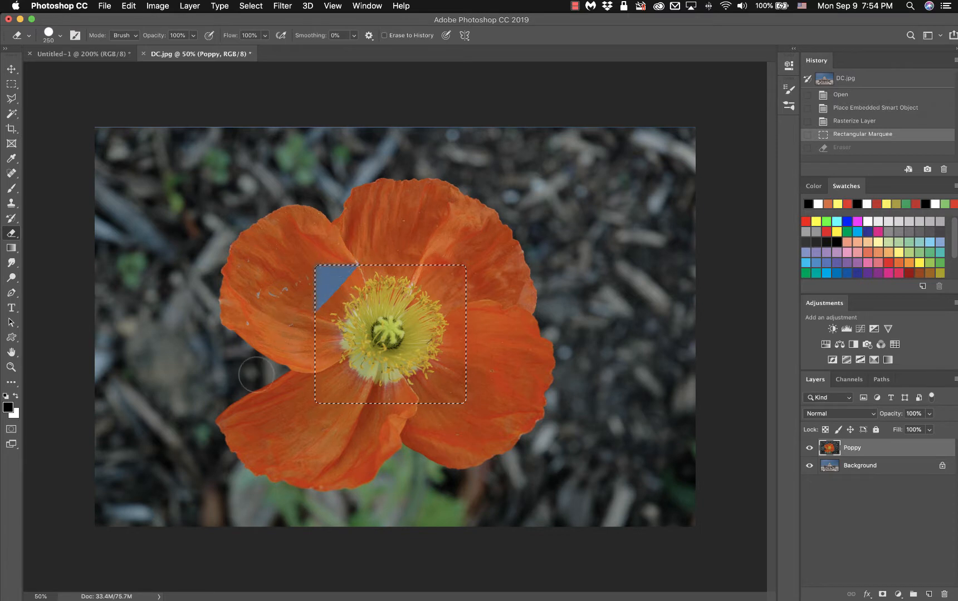
{"action": "mouse_move", "coordinate": [339, 311]}
{"action": "left_mouse_down"}
{"action": "mouse_move", "coordinate": [387, 245]}
{"action": "mouse_move", "coordinate": [259, 433]}
{"action": "mouse_move", "coordinate": [414, 229]}
{"action": "left_mouse_up"}
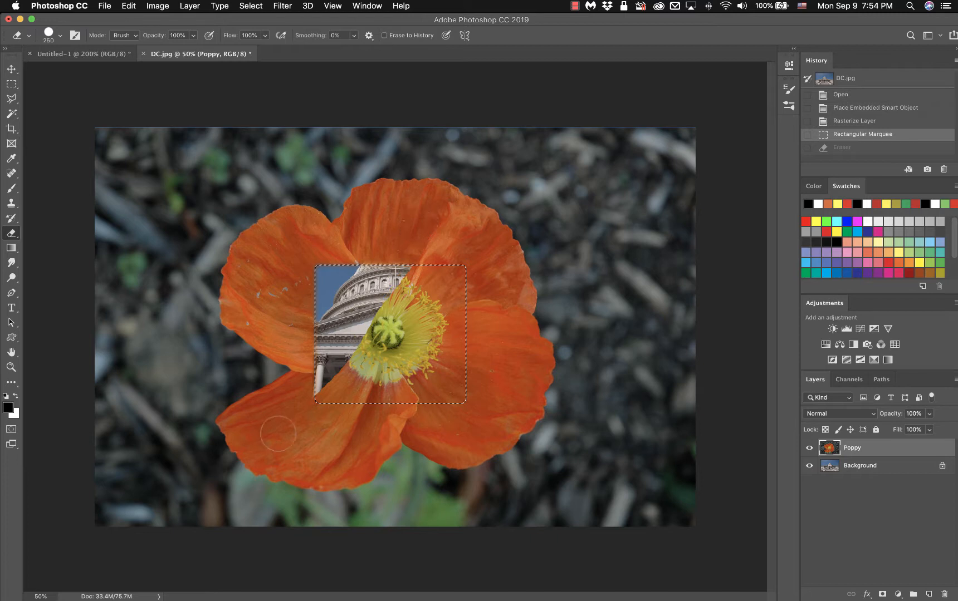
{"action": "left_click_drag", "start_coordinate": [305, 432], "coordinate": [430, 253]}
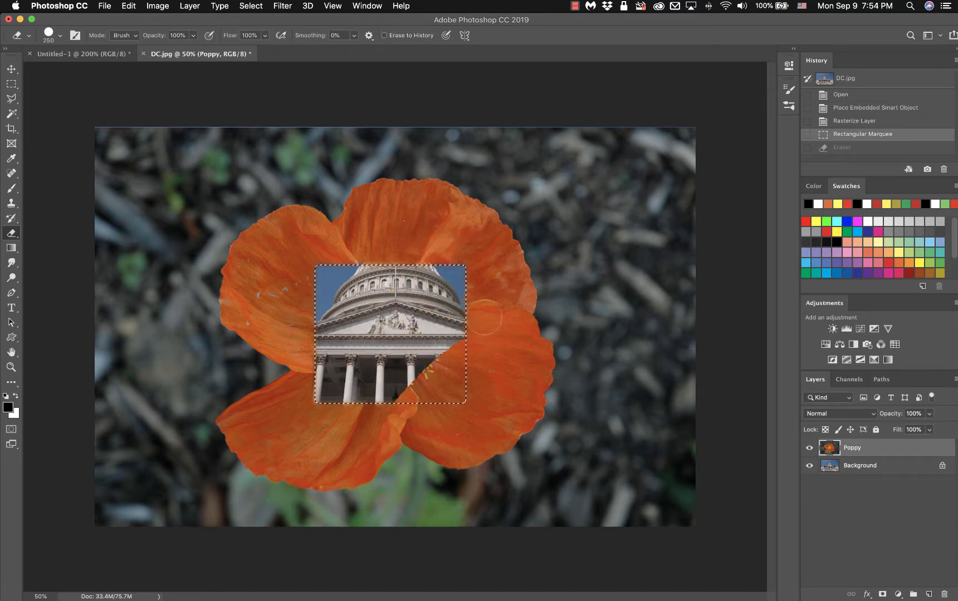
{"action": "left_click_drag", "start_coordinate": [463, 385], "coordinate": [446, 434]}
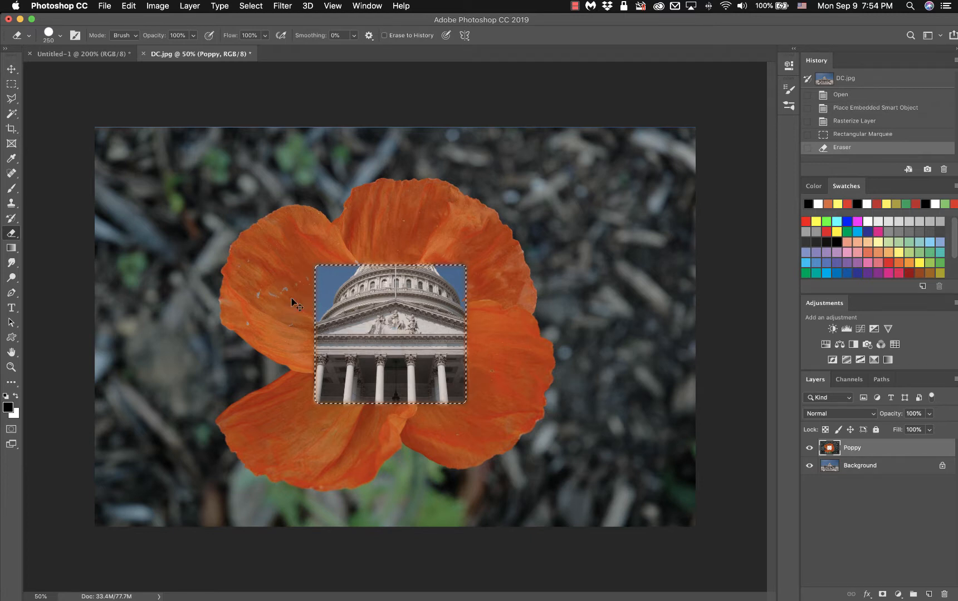
{"action": "key", "text": "cmd+z"}
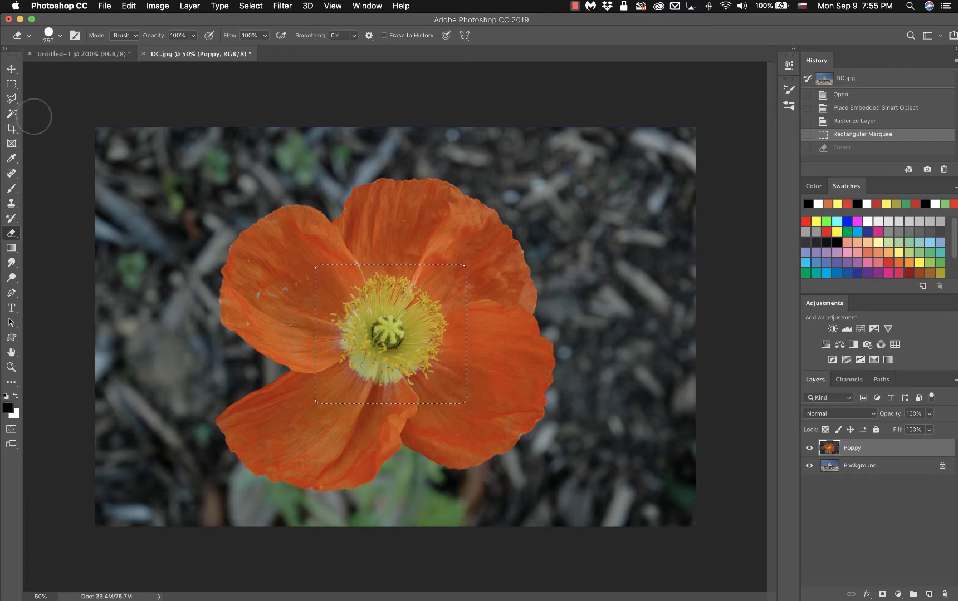
Choose the Rectangular Marquee tool, then the Polygonal Lasso tool.
{"action": "left_click", "coordinate": [12, 88]}
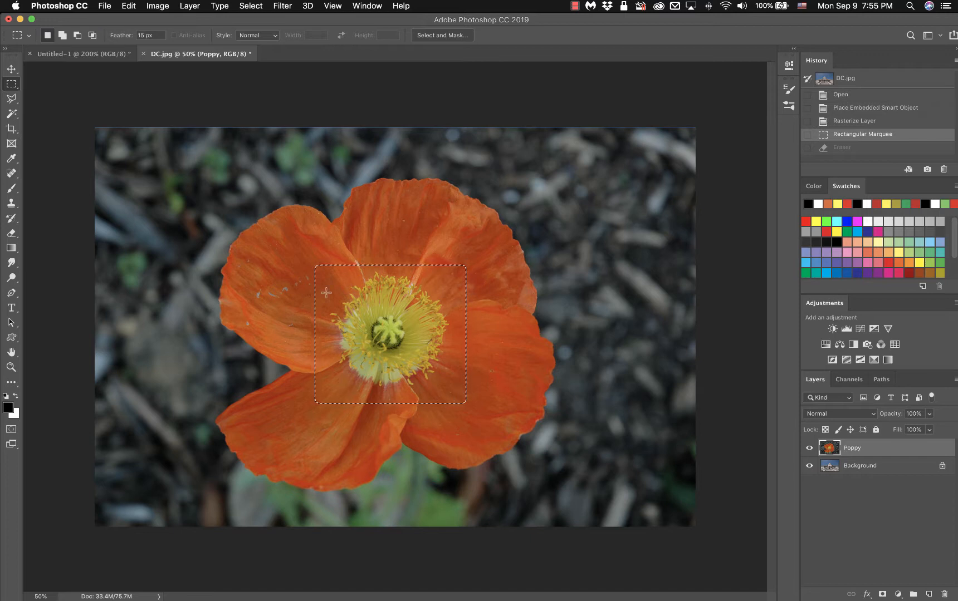
{"action": "left_click", "coordinate": [12, 99]}
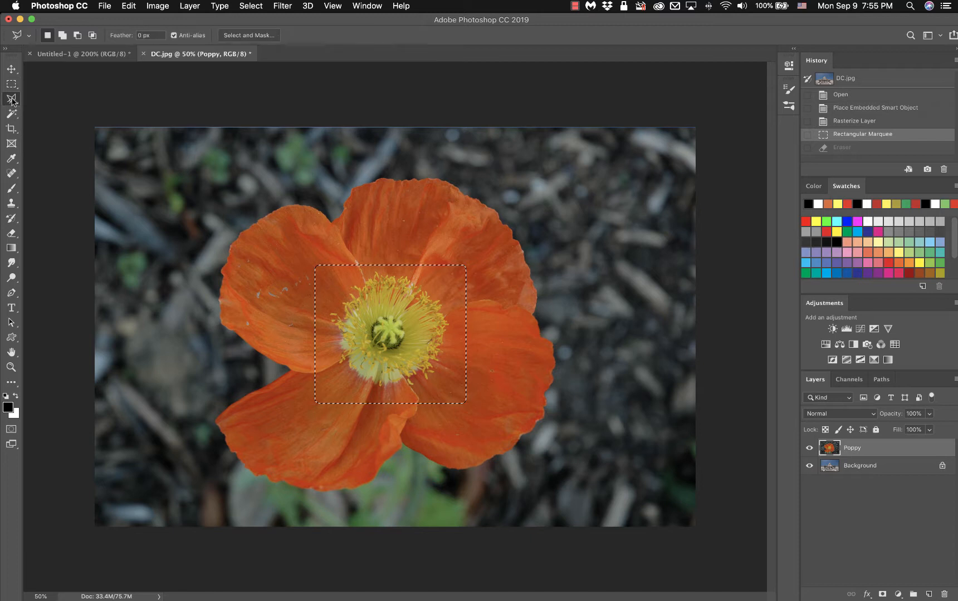
Invert the selection with Select Inverse so the centre square is protected.
{"action": "right_click", "coordinate": [423, 272]}
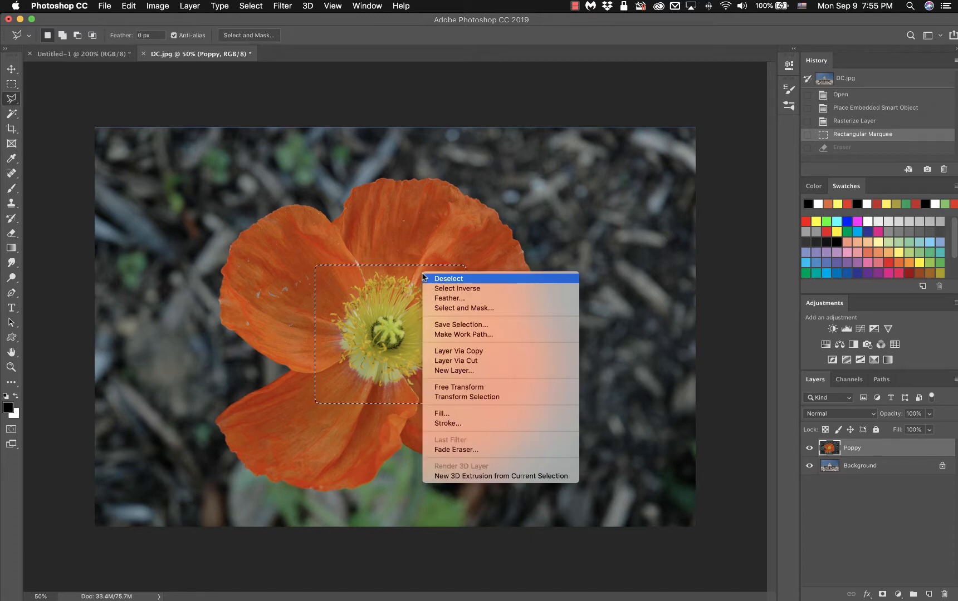
{"action": "left_click", "coordinate": [472, 288]}
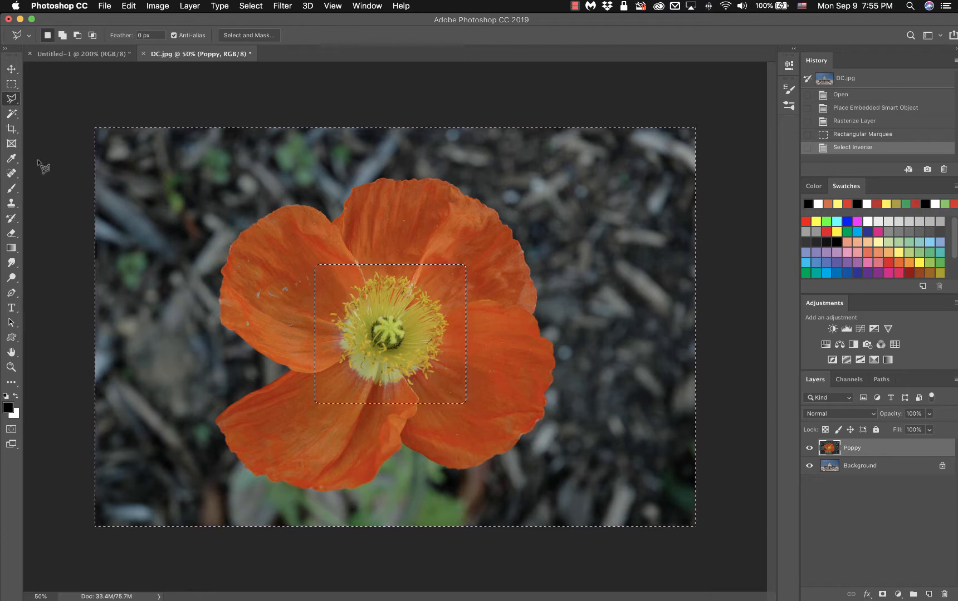
{"action": "left_click", "coordinate": [11, 233]}
Erase the petals outside the square, exposing sky and the Capitol's columns and steps.
{"action": "mouse_move", "coordinate": [305, 237]}
{"action": "left_mouse_down"}
{"action": "mouse_move", "coordinate": [253, 309]}
{"action": "mouse_move", "coordinate": [354, 220]}
{"action": "mouse_move", "coordinate": [318, 249]}
{"action": "mouse_move", "coordinate": [285, 313]}
{"action": "mouse_move", "coordinate": [341, 245]}
{"action": "mouse_move", "coordinate": [366, 240]}
{"action": "mouse_move", "coordinate": [281, 334]}
{"action": "mouse_move", "coordinate": [301, 336]}
{"action": "mouse_move", "coordinate": [423, 228]}
{"action": "mouse_move", "coordinate": [278, 379]}
{"action": "mouse_move", "coordinate": [454, 219]}
{"action": "mouse_move", "coordinate": [284, 401]}
{"action": "mouse_move", "coordinate": [479, 250]}
{"action": "mouse_move", "coordinate": [484, 267]}
{"action": "mouse_move", "coordinate": [304, 423]}
{"action": "mouse_move", "coordinate": [328, 440]}
{"action": "mouse_move", "coordinate": [360, 427]}
{"action": "left_mouse_up"}
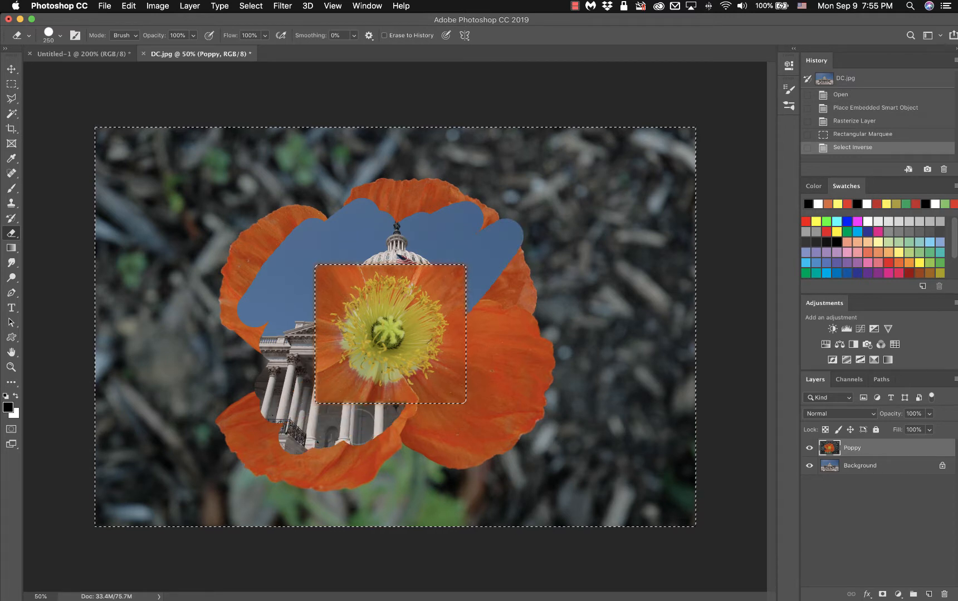
{"action": "mouse_move", "coordinate": [443, 389]}
{"action": "left_mouse_down"}
{"action": "mouse_move", "coordinate": [390, 443]}
{"action": "mouse_move", "coordinate": [304, 498]}
{"action": "mouse_move", "coordinate": [269, 547]}
{"action": "mouse_move", "coordinate": [235, 530]}
{"action": "mouse_move", "coordinate": [217, 490]}
{"action": "mouse_move", "coordinate": [128, 468]}
{"action": "mouse_move", "coordinate": [102, 495]}
{"action": "mouse_move", "coordinate": [264, 384]}
{"action": "mouse_move", "coordinate": [71, 352]}
{"action": "mouse_move", "coordinate": [223, 393]}
{"action": "mouse_move", "coordinate": [117, 394]}
{"action": "mouse_move", "coordinate": [178, 423]}
{"action": "mouse_move", "coordinate": [86, 400]}
{"action": "mouse_move", "coordinate": [139, 440]}
{"action": "left_mouse_up"}
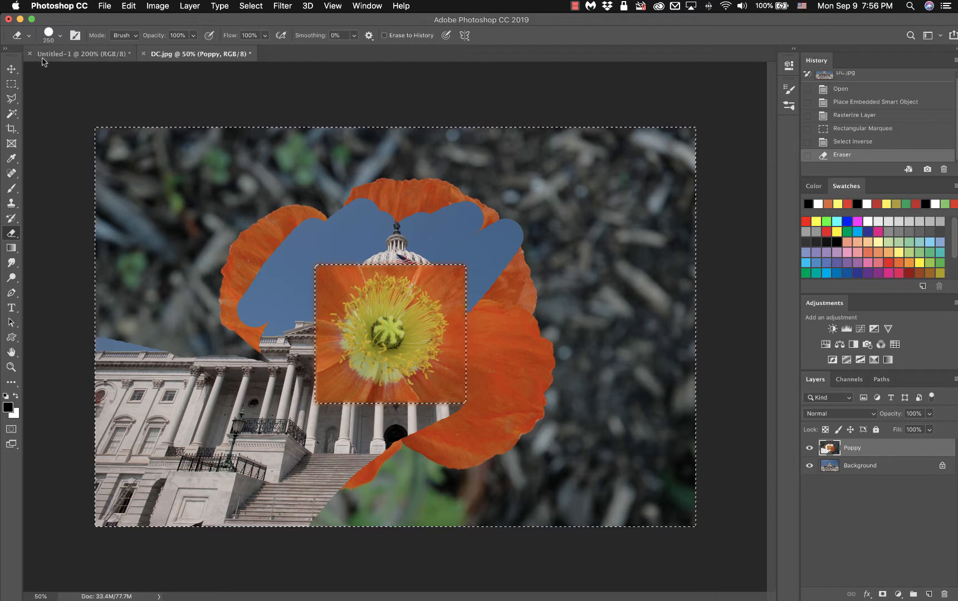
{"action": "left_click", "coordinate": [59, 37]}
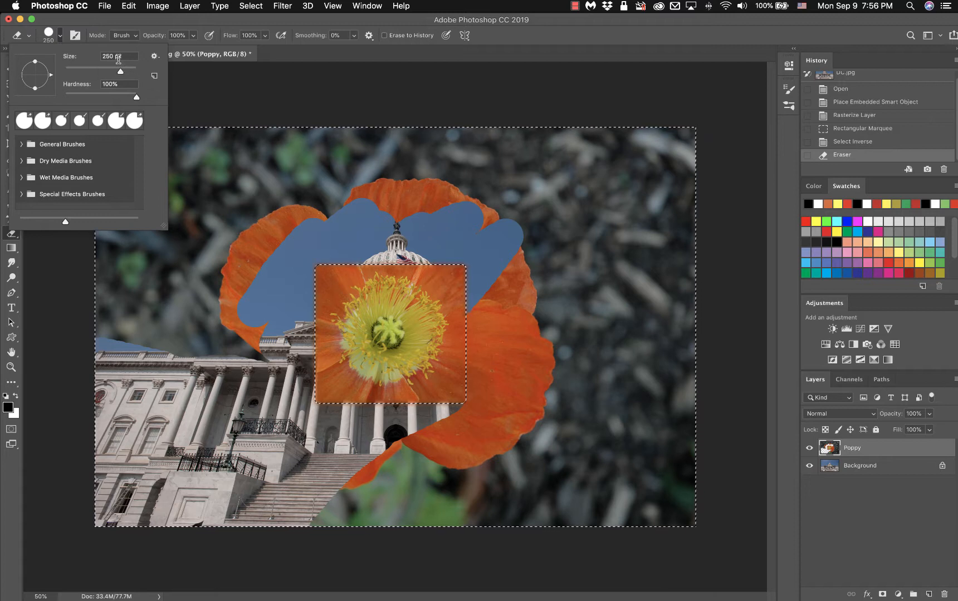
Enlarge the eraser, try one huge stroke across the poppy, and undo it.
{"action": "left_click", "coordinate": [242, 102]}
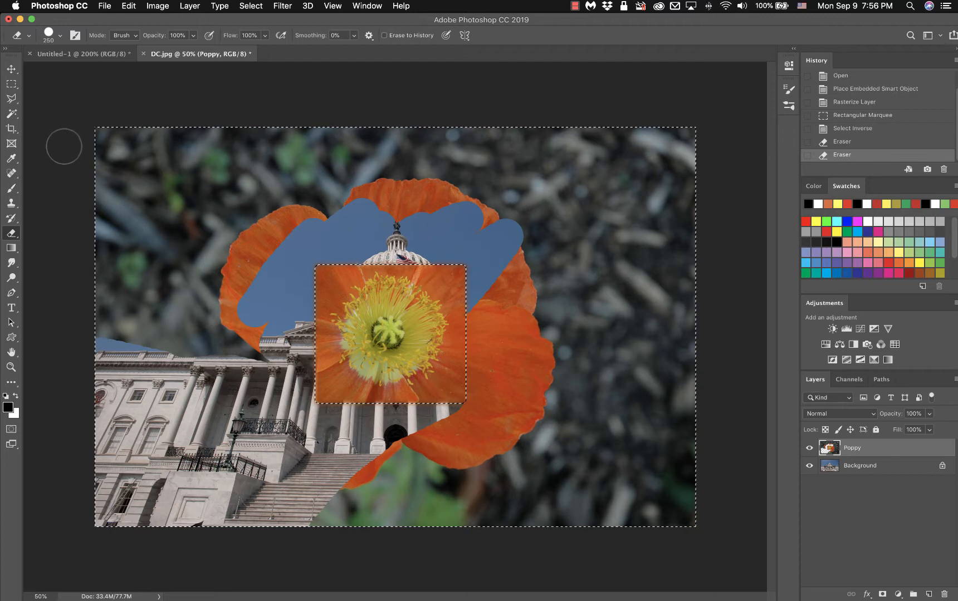
{"action": "left_click", "coordinate": [60, 36]}
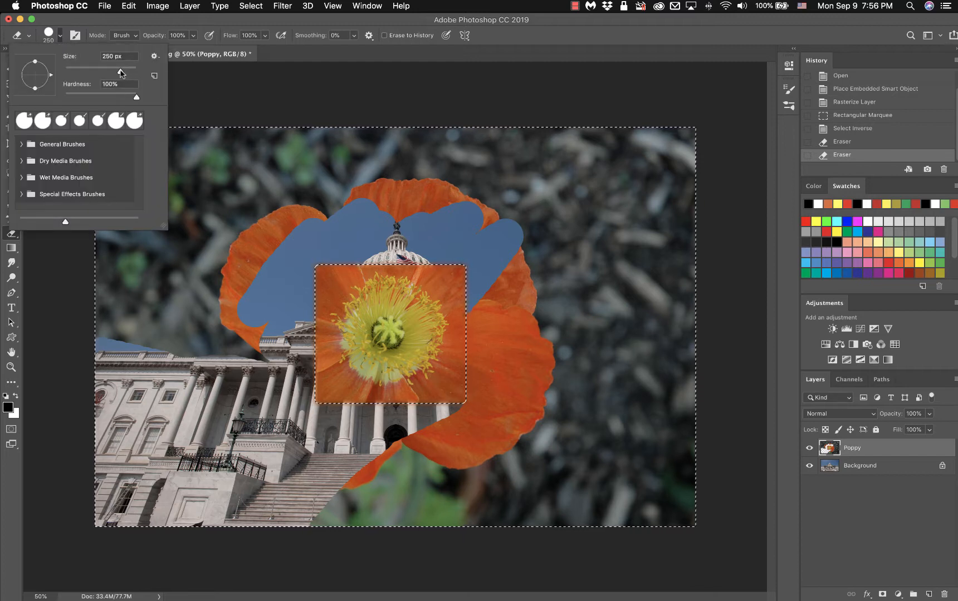
{"action": "left_click_drag", "start_coordinate": [121, 72], "coordinate": [134, 76]}
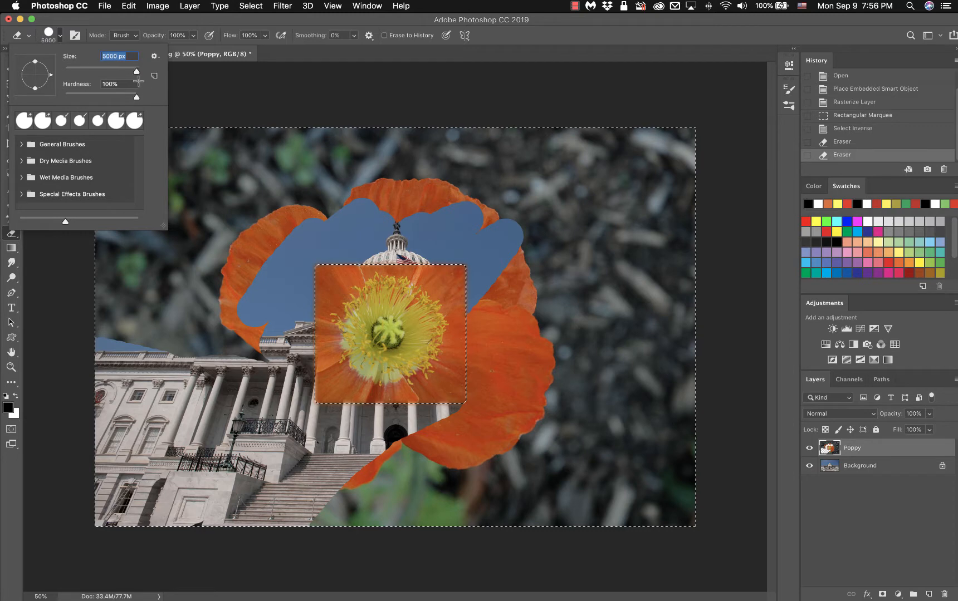
{"action": "left_click", "coordinate": [253, 108]}
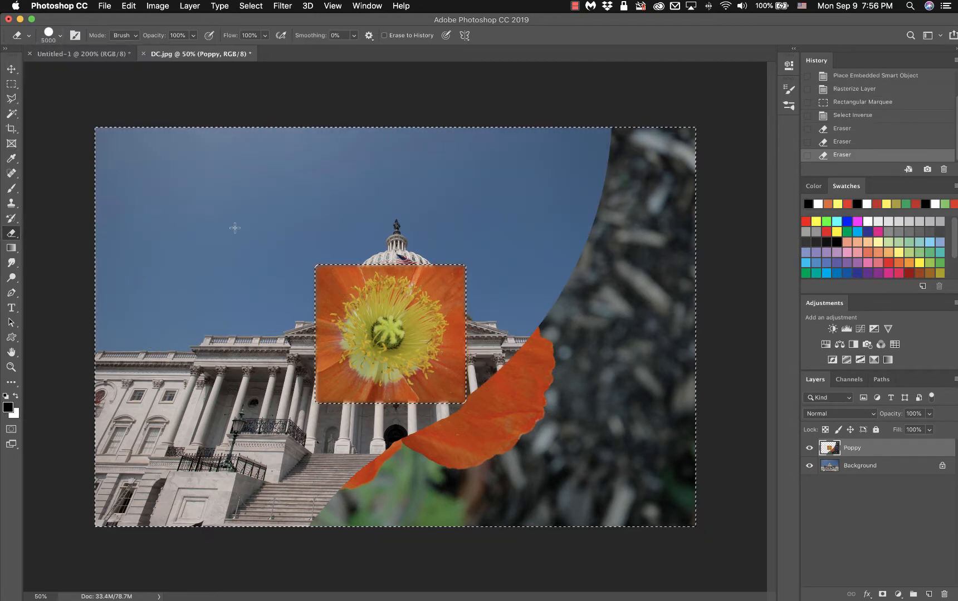
{"action": "key", "text": "super+z"}
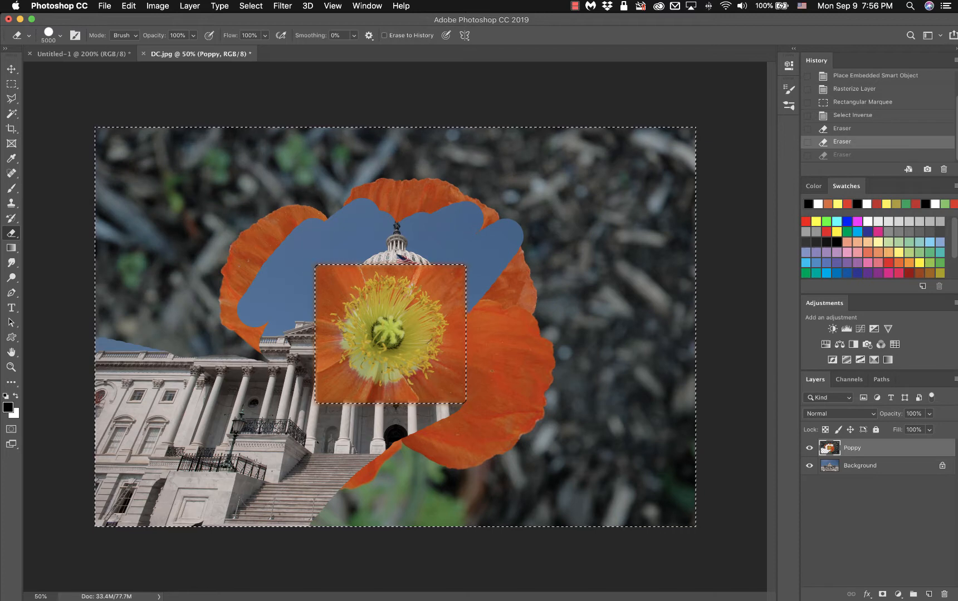
{"action": "key", "text": "ctrl+Up"}
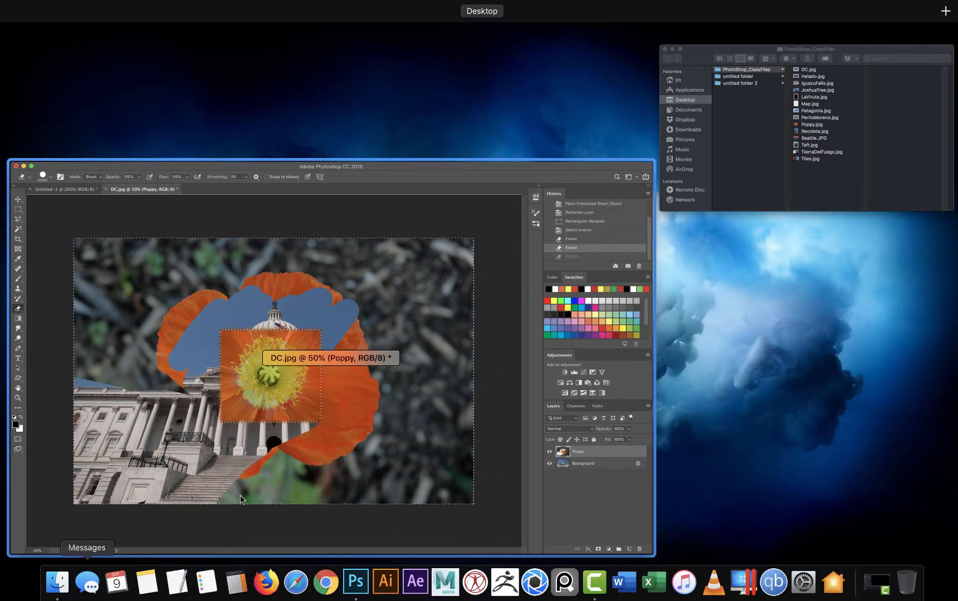
{"action": "left_click", "coordinate": [184, 524]}
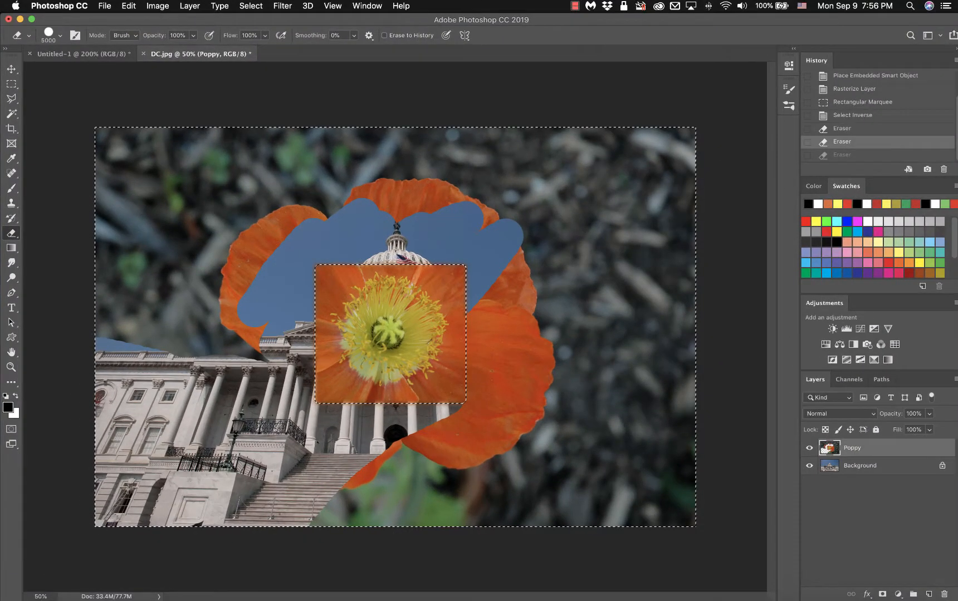
Erase the upper left with a ~412 px eraser, then revert to Rasterize Layer.
{"action": "left_click", "coordinate": [61, 36]}
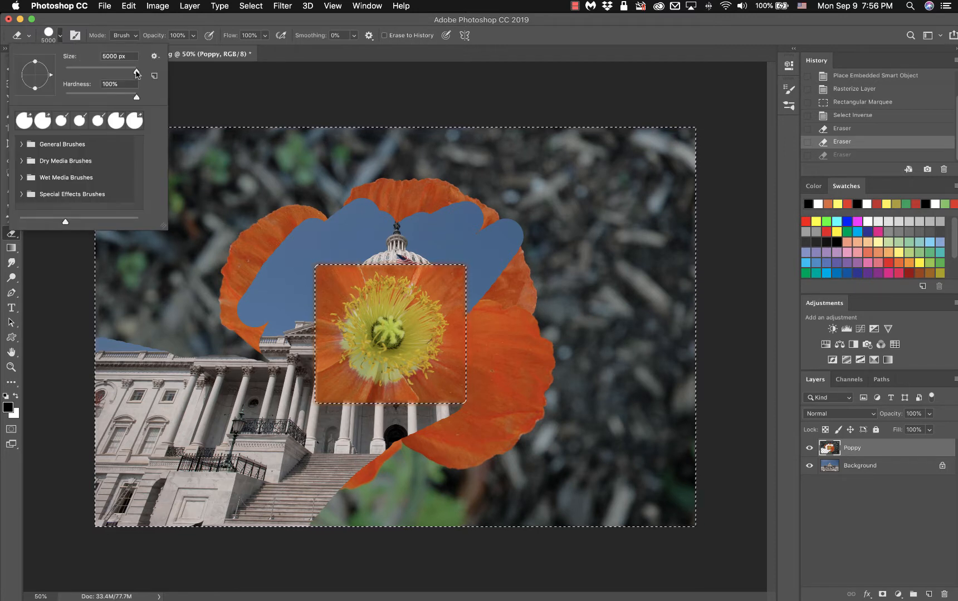
{"action": "left_click_drag", "start_coordinate": [137, 73], "coordinate": [121, 73]}
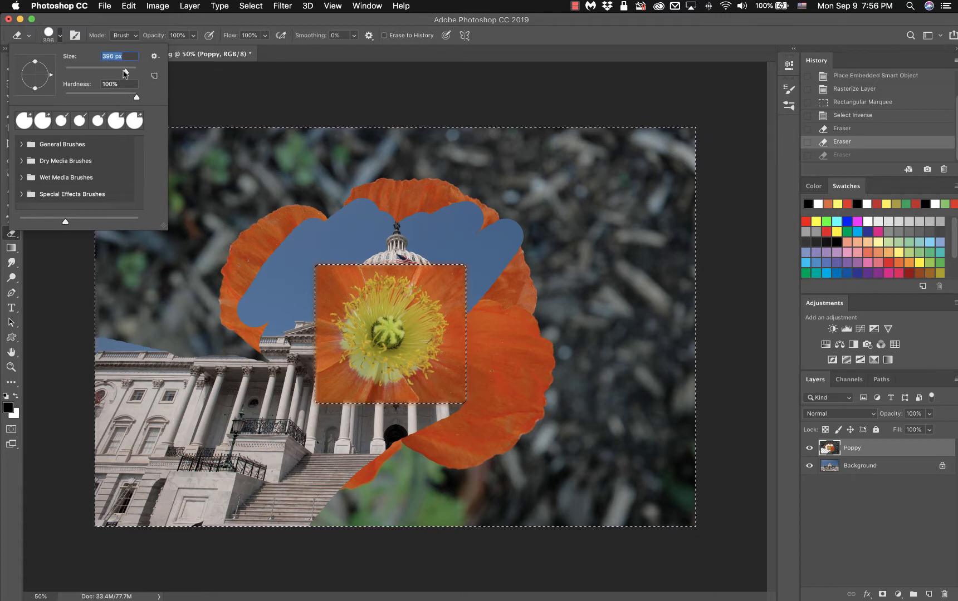
{"action": "left_click_drag", "start_coordinate": [126, 73], "coordinate": [132, 75]}
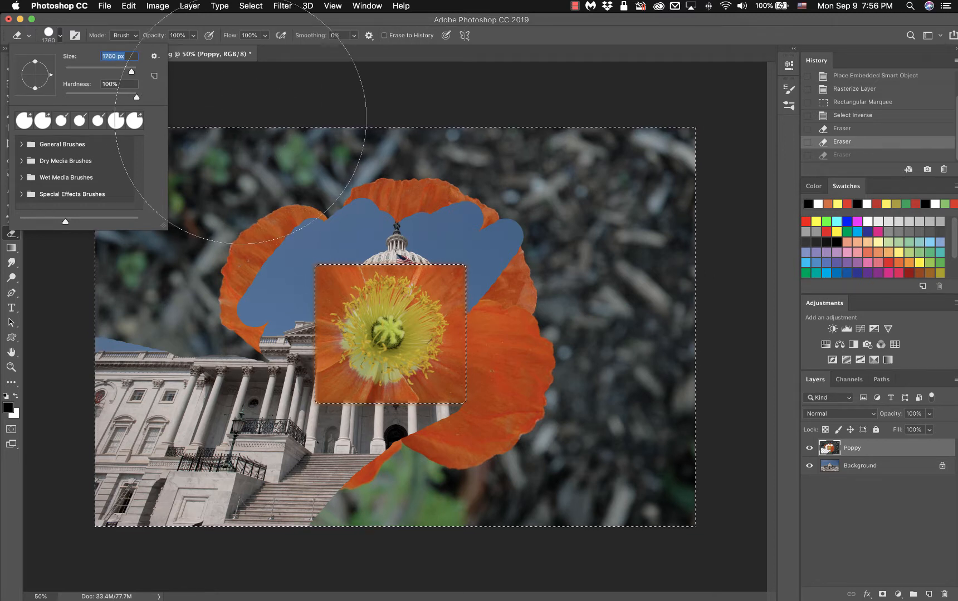
{"action": "mouse_move", "coordinate": [322, 80]}
{"action": "left_mouse_down"}
{"action": "mouse_move", "coordinate": [207, 149]}
{"action": "mouse_move", "coordinate": [118, 289]}
{"action": "mouse_move", "coordinate": [276, 183]}
{"action": "mouse_move", "coordinate": [492, 64]}
{"action": "mouse_move", "coordinate": [331, 361]}
{"action": "mouse_move", "coordinate": [312, 590]}
{"action": "mouse_move", "coordinate": [544, 228]}
{"action": "mouse_move", "coordinate": [609, 176]}
{"action": "mouse_move", "coordinate": [563, 420]}
{"action": "mouse_move", "coordinate": [619, 412]}
{"action": "mouse_move", "coordinate": [657, 477]}
{"action": "mouse_move", "coordinate": [646, 468]}
{"action": "left_mouse_up"}
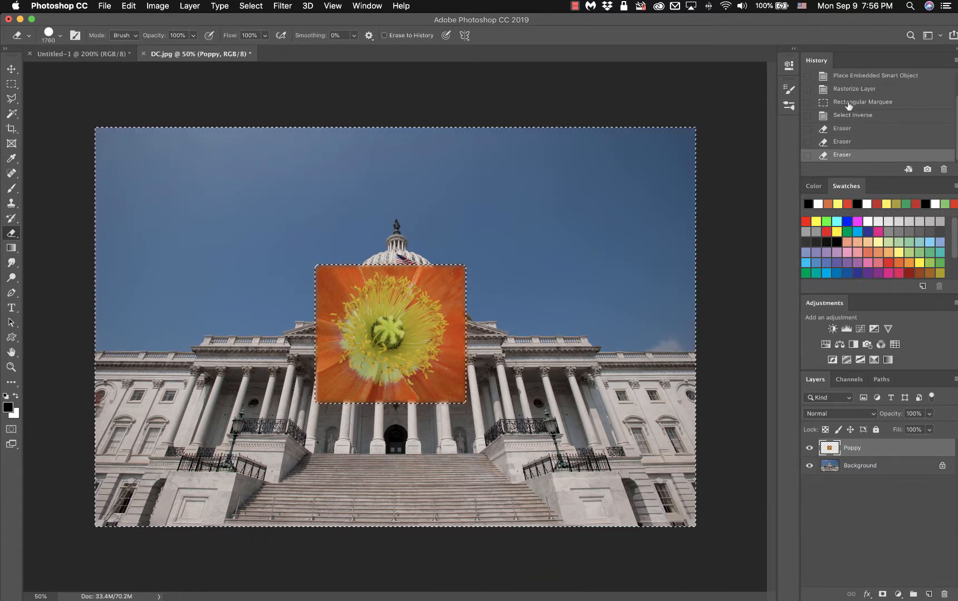
{"action": "scroll", "coordinate": [854, 118], "scroll_direction": "up", "scroll_amount": 3}
{"action": "left_click", "coordinate": [847, 125]}
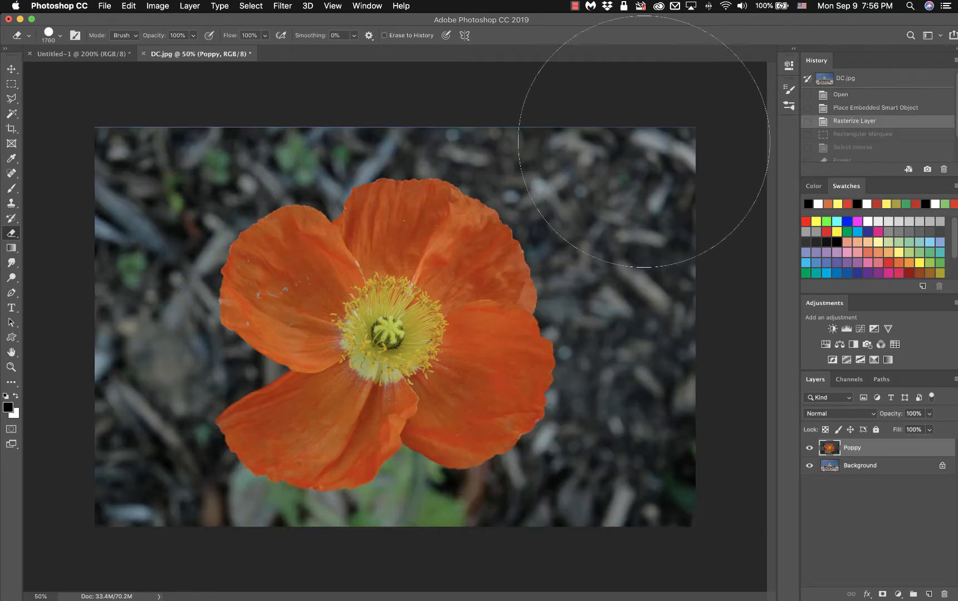
Set the eraser brush to 0% hardness and 444 px size.
{"action": "left_click", "coordinate": [61, 37]}
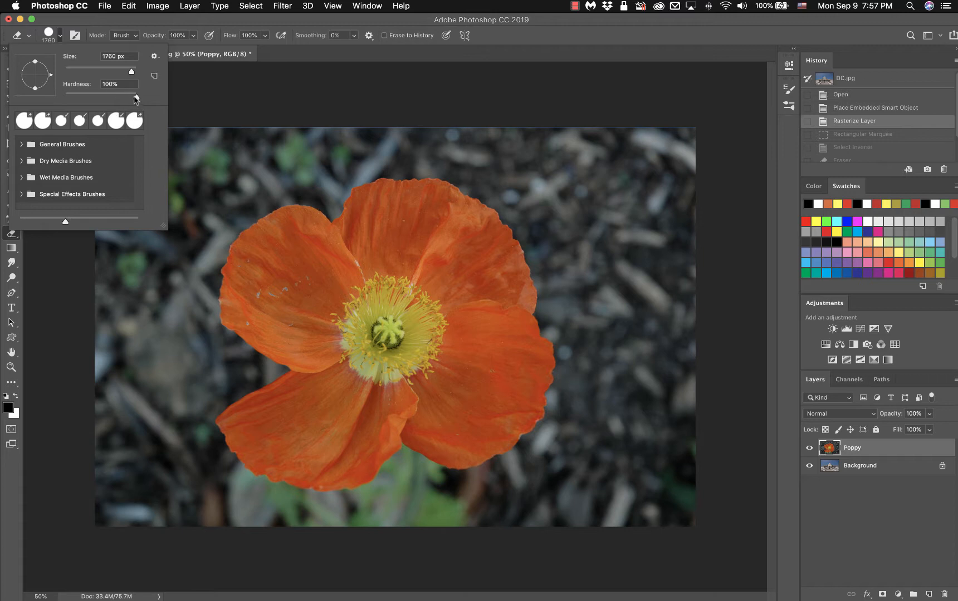
{"action": "left_click_drag", "start_coordinate": [136, 99], "coordinate": [65, 100]}
{"action": "mouse_move", "coordinate": [131, 72]}
{"action": "left_mouse_down"}
{"action": "mouse_move", "coordinate": [90, 74]}
{"action": "mouse_move", "coordinate": [113, 72]}
{"action": "left_mouse_up"}
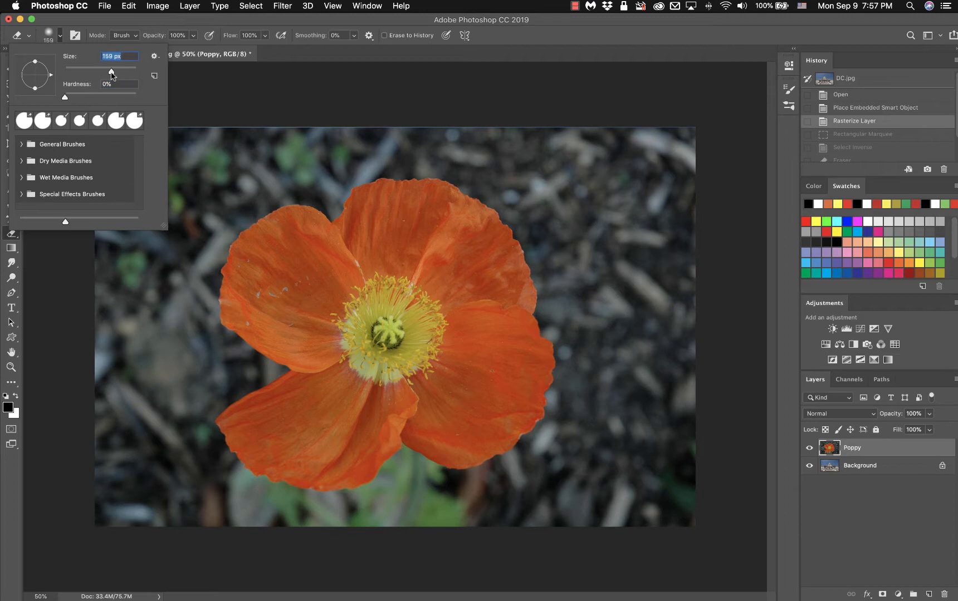
{"action": "left_click_drag", "start_coordinate": [113, 70], "coordinate": [127, 73]}
{"action": "left_click", "coordinate": [241, 90]}
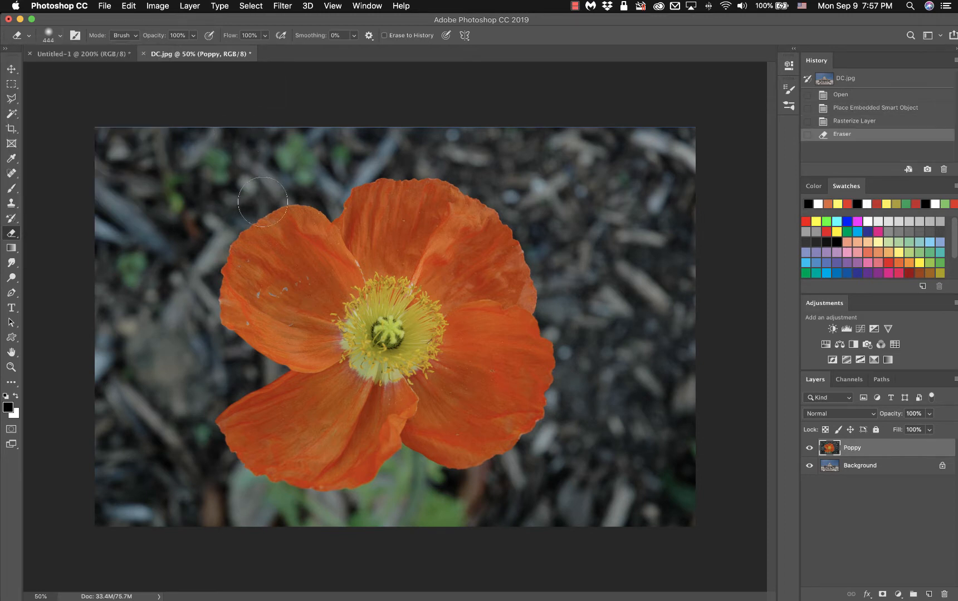
Soft-erase the petal's upper-left edge, extending the patch left and down.
{"action": "left_click_drag", "start_coordinate": [264, 203], "coordinate": [220, 236]}
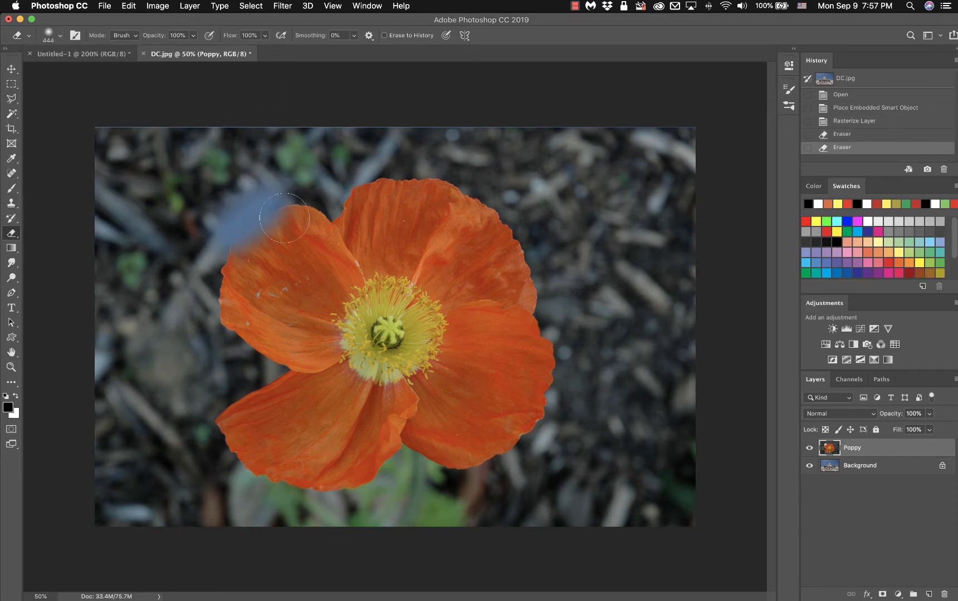
{"action": "mouse_move", "coordinate": [297, 207]}
{"action": "left_mouse_down"}
{"action": "mouse_move", "coordinate": [290, 195]}
{"action": "mouse_move", "coordinate": [240, 214]}
{"action": "mouse_move", "coordinate": [207, 267]}
{"action": "mouse_move", "coordinate": [214, 326]}
{"action": "mouse_move", "coordinate": [235, 246]}
{"action": "mouse_move", "coordinate": [242, 286]}
{"action": "mouse_move", "coordinate": [273, 247]}
{"action": "mouse_move", "coordinate": [261, 235]}
{"action": "mouse_move", "coordinate": [240, 301]}
{"action": "mouse_move", "coordinate": [289, 259]}
{"action": "mouse_move", "coordinate": [302, 233]}
{"action": "left_mouse_up"}
{"action": "mouse_move", "coordinate": [241, 196]}
{"action": "left_mouse_down"}
{"action": "mouse_move", "coordinate": [186, 256]}
{"action": "mouse_move", "coordinate": [222, 206]}
{"action": "mouse_move", "coordinate": [206, 214]}
{"action": "mouse_move", "coordinate": [174, 281]}
{"action": "left_mouse_up"}
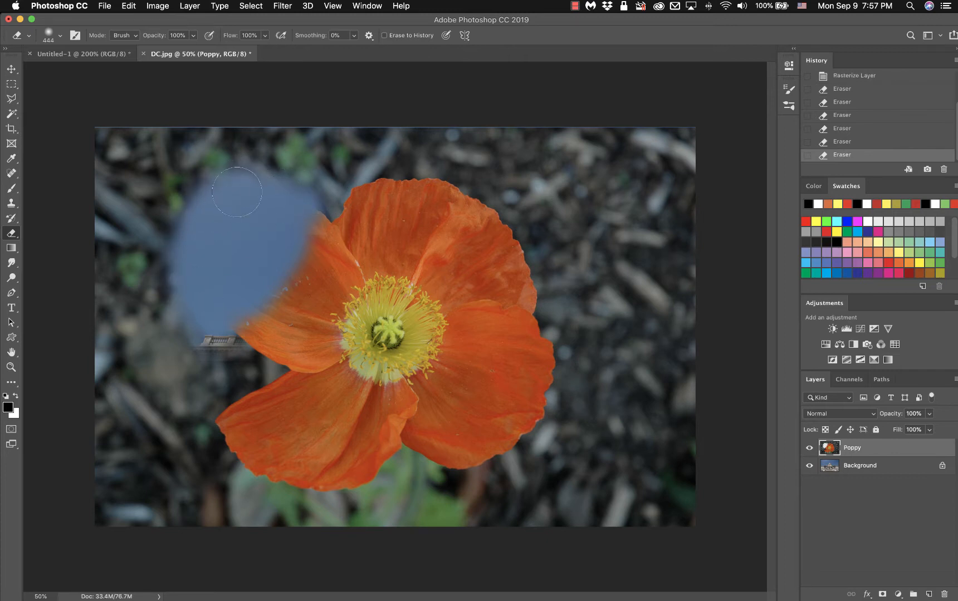
{"action": "left_click", "coordinate": [60, 36]}
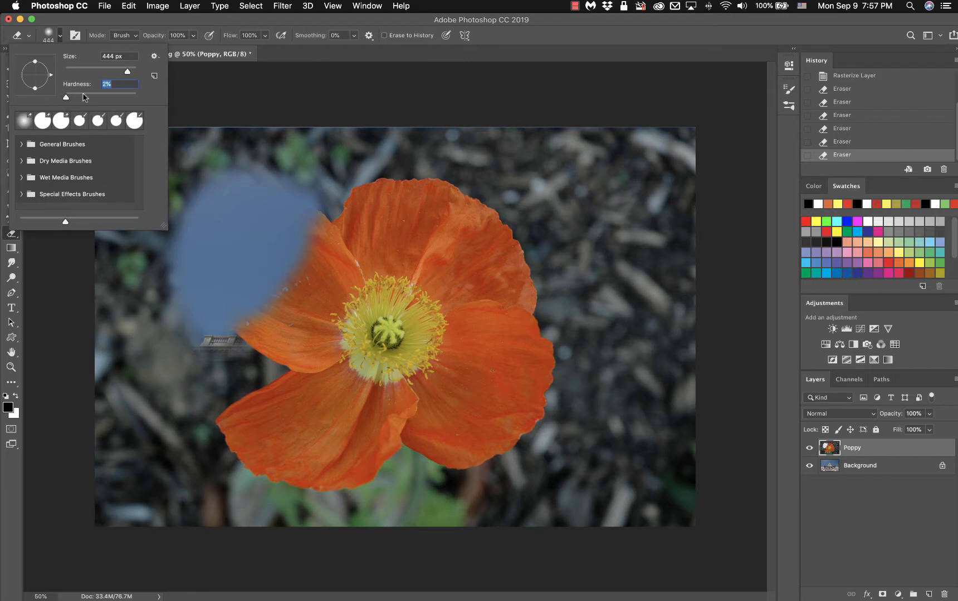
At 100% eraser hardness, erase a crisp band and rounded bump across the poppy's lower-left petals.
{"action": "left_click_drag", "start_coordinate": [65, 97], "coordinate": [143, 94]}
{"action": "left_click_drag", "start_coordinate": [194, 429], "coordinate": [306, 427]}
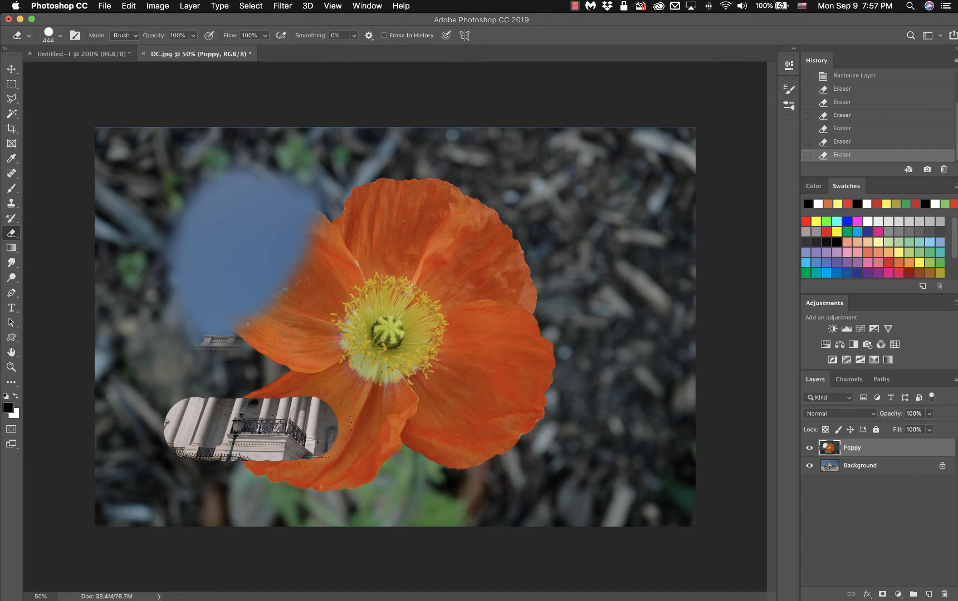
{"action": "left_click_drag", "start_coordinate": [187, 410], "coordinate": [268, 408]}
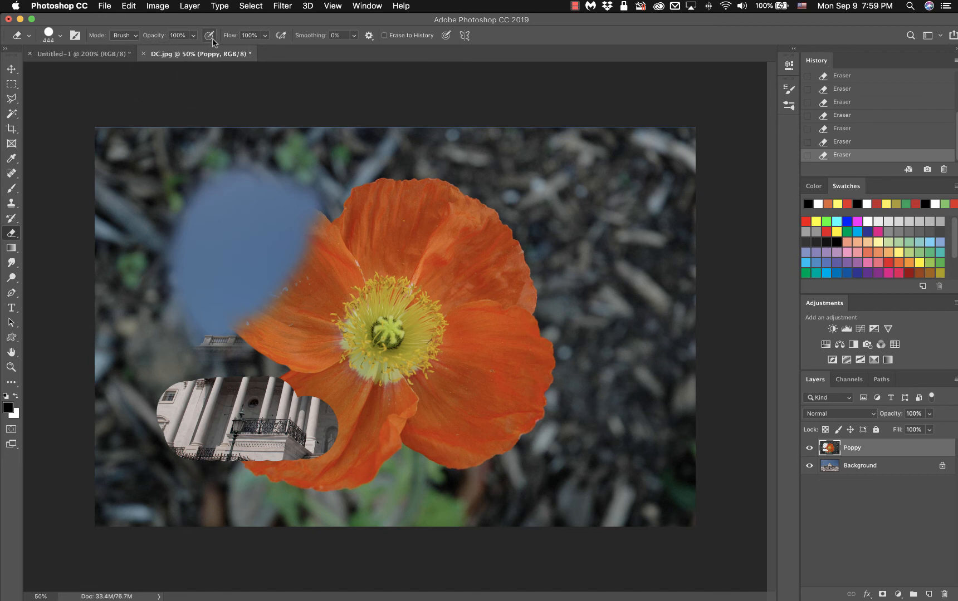
{"action": "left_click", "coordinate": [60, 35]}
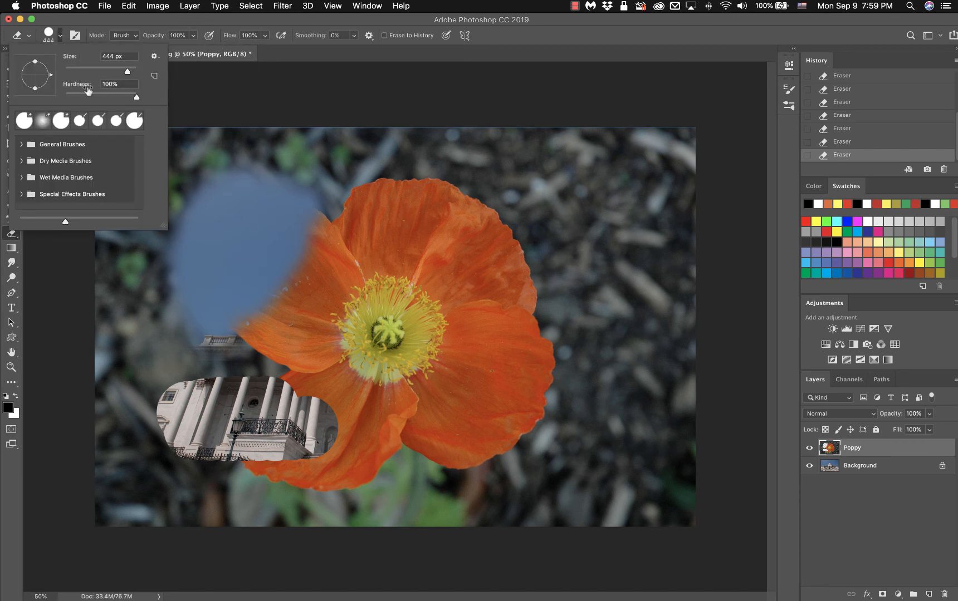
{"action": "left_click", "coordinate": [124, 21]}
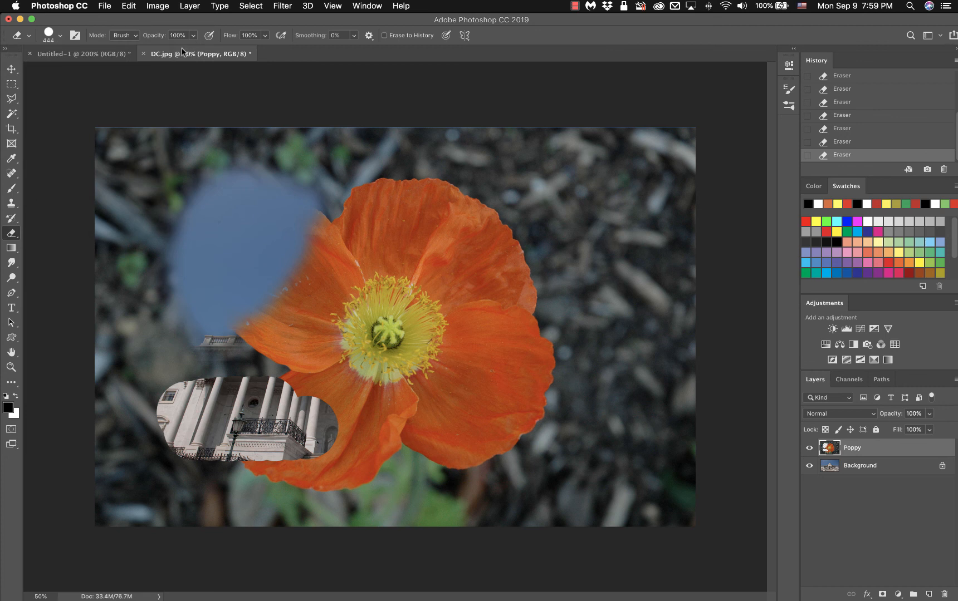